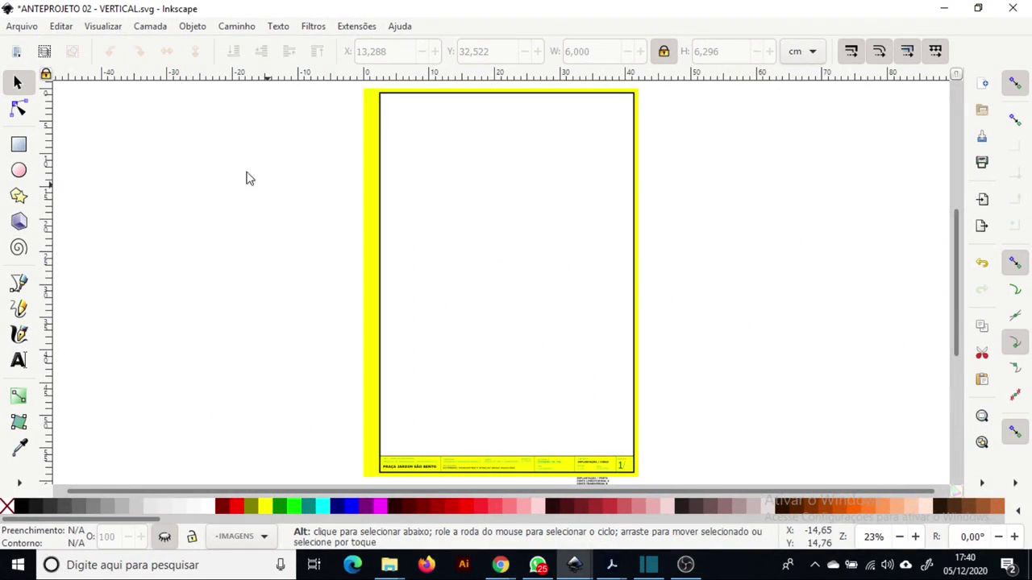
- Save the drawing as "ANTEPROJETO 02 - PRANCHA 01 - APRESENTACAO" in a new folder named "TR03 - PRANCHAS"
{"action": "left_click", "coordinate": [24, 28]}
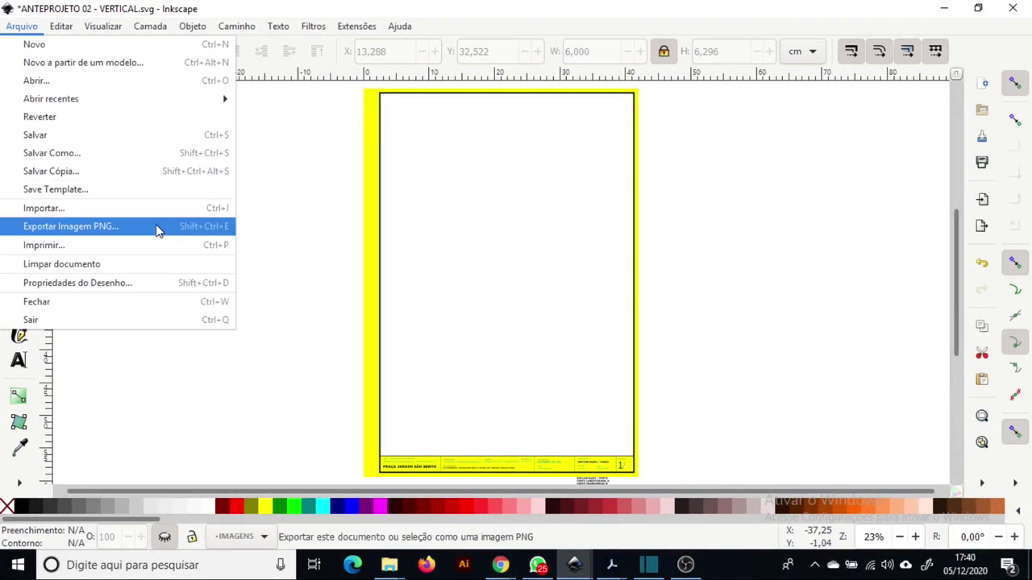
{"action": "left_click", "coordinate": [139, 164]}
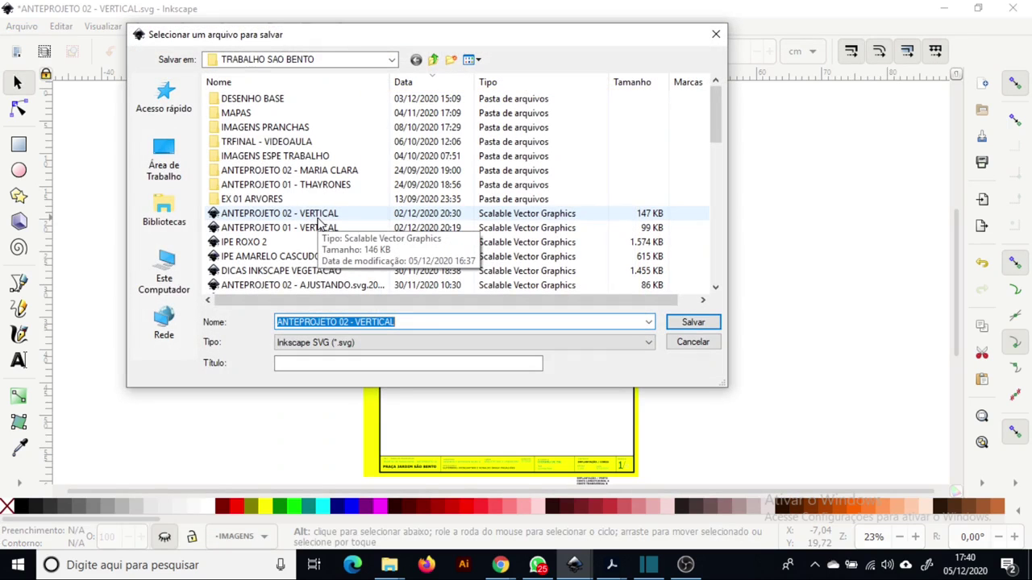
{"action": "double_click", "coordinate": [433, 323]}
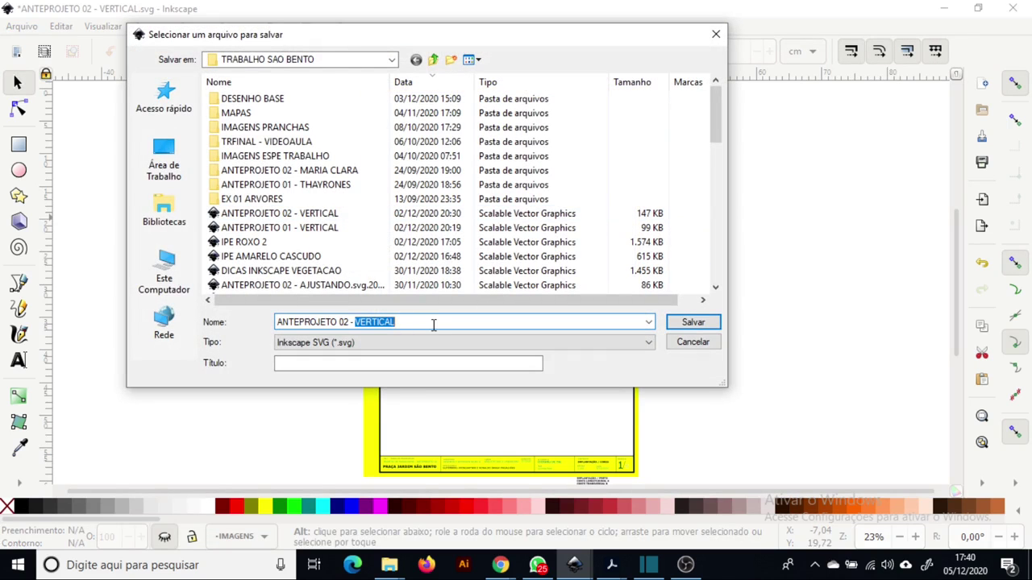
{"action": "type", "text": "PRANCHA 01"}
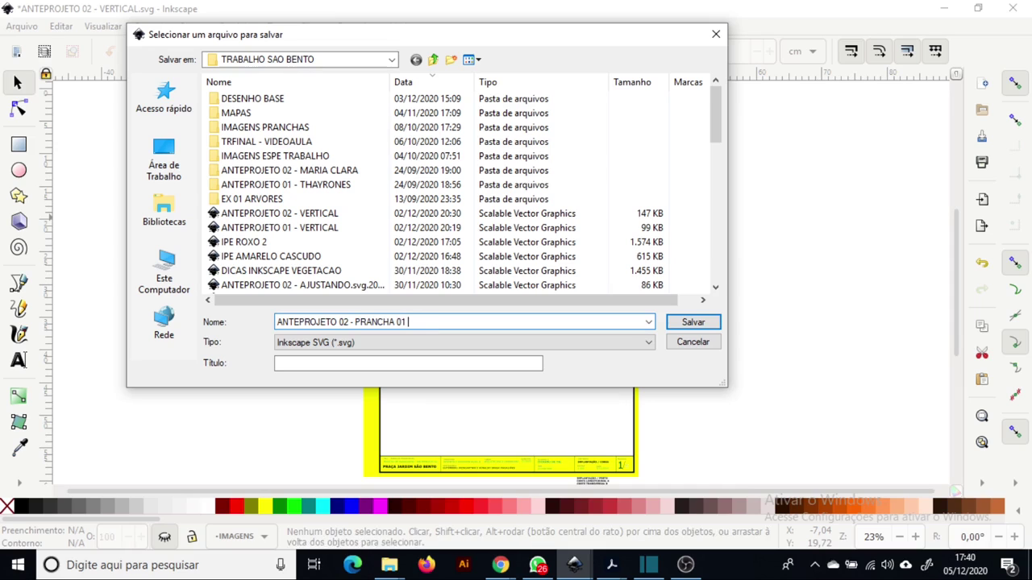
{"action": "type", "text": " - APRESENTACAO"}
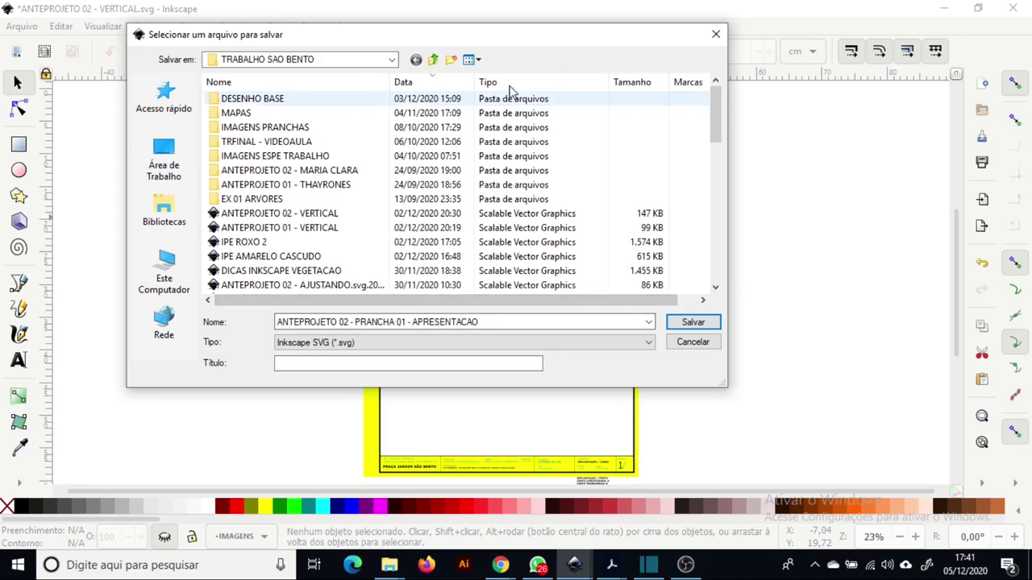
{"action": "left_click", "coordinate": [449, 62]}
{"action": "type", "text": "TR03 - PRANCHAS"}
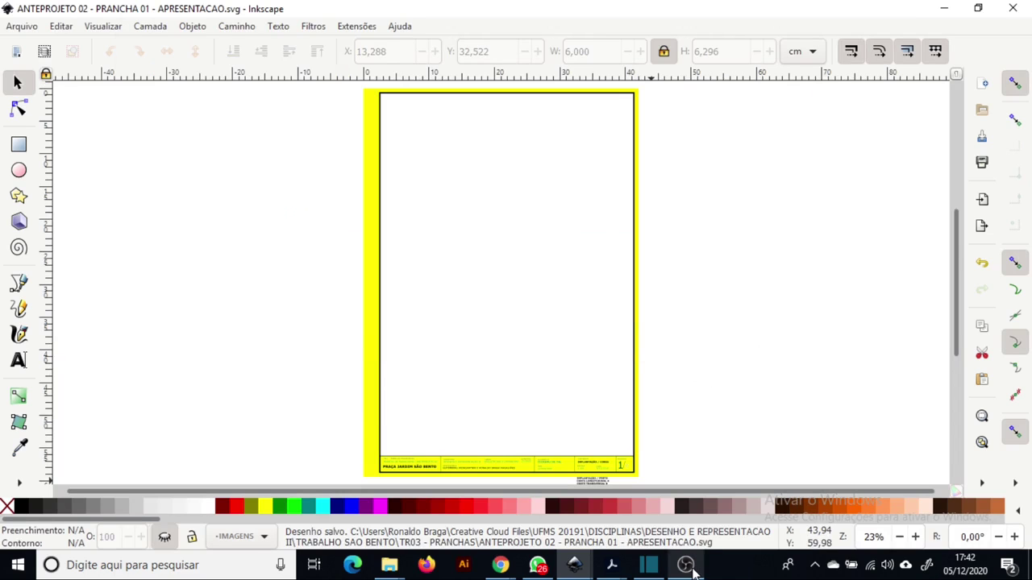
{"action": "left_click", "coordinate": [686, 566]}
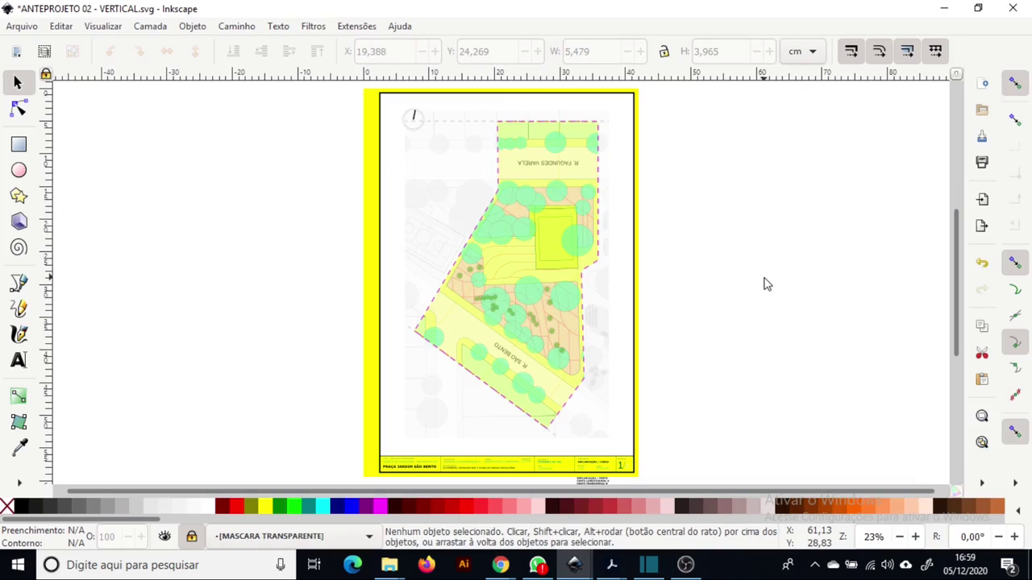
- Show the layer manager and delete the NORTE sublayer from the CARIMBO layer
{"action": "key", "text": "ctrl+shift"}
{"action": "key", "text": "ctrl+shift+l"}
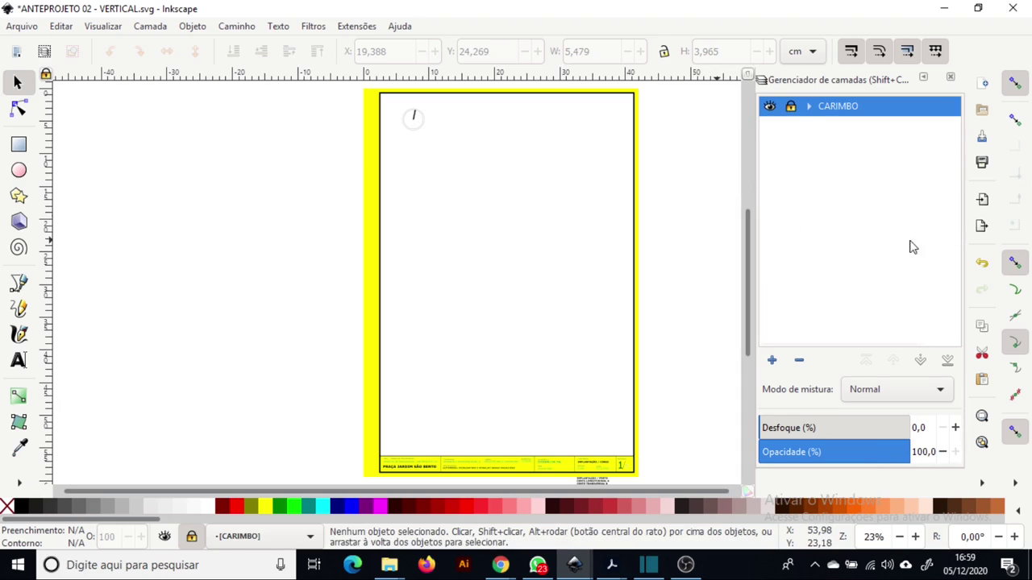
{"action": "left_click", "coordinate": [809, 106]}
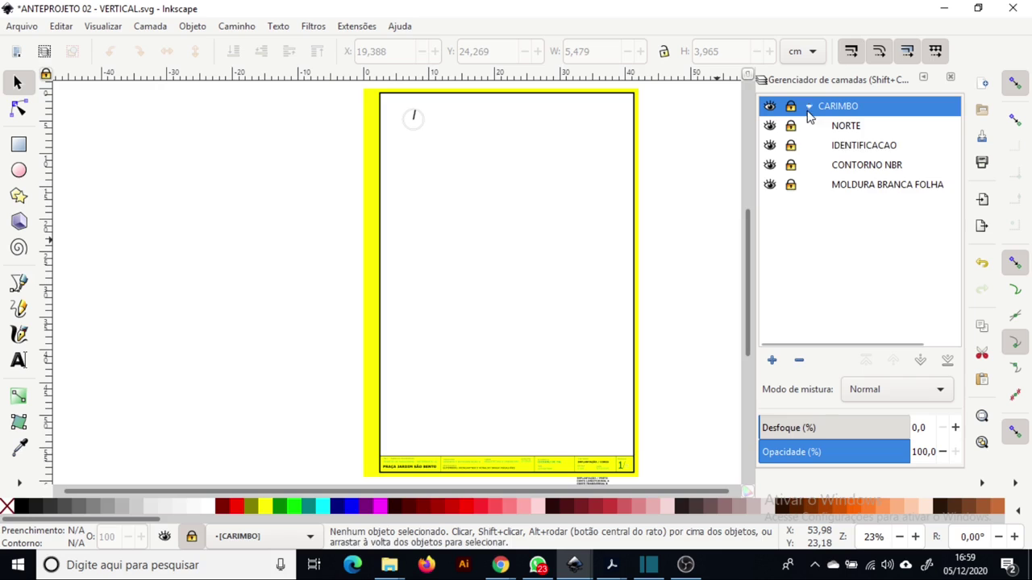
{"action": "left_click", "coordinate": [888, 127]}
{"action": "left_click", "coordinate": [799, 360]}
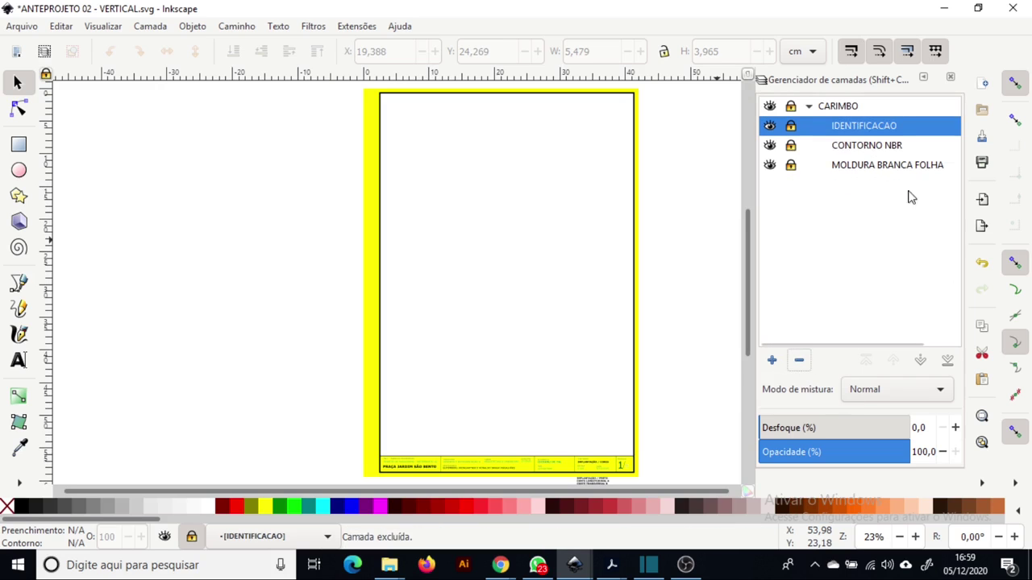
{"action": "left_click", "coordinate": [811, 108]}
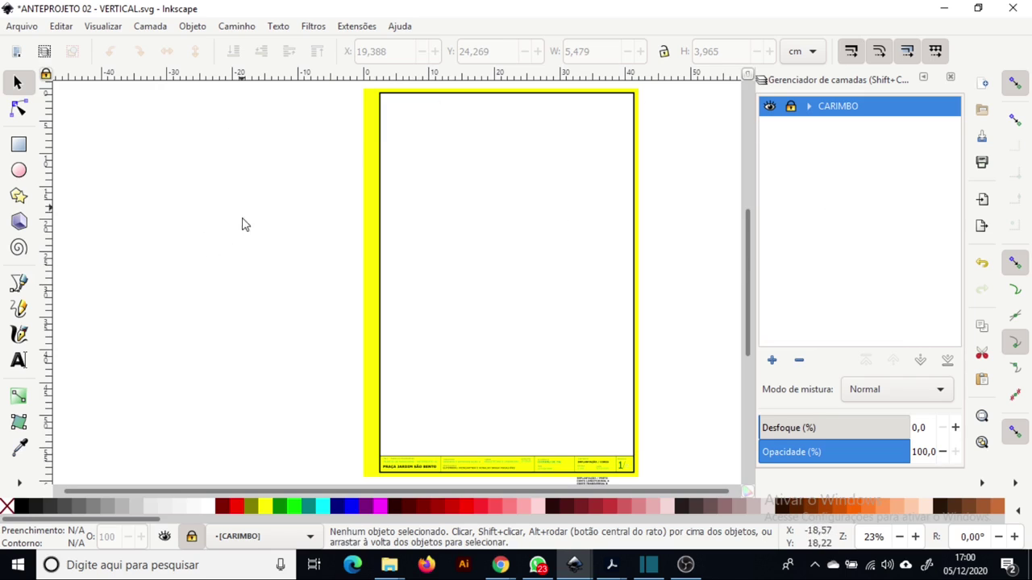
- Add two new layers named TEXTO and IMAGENS above the CARIMBO layer
{"action": "left_click", "coordinate": [771, 361]}
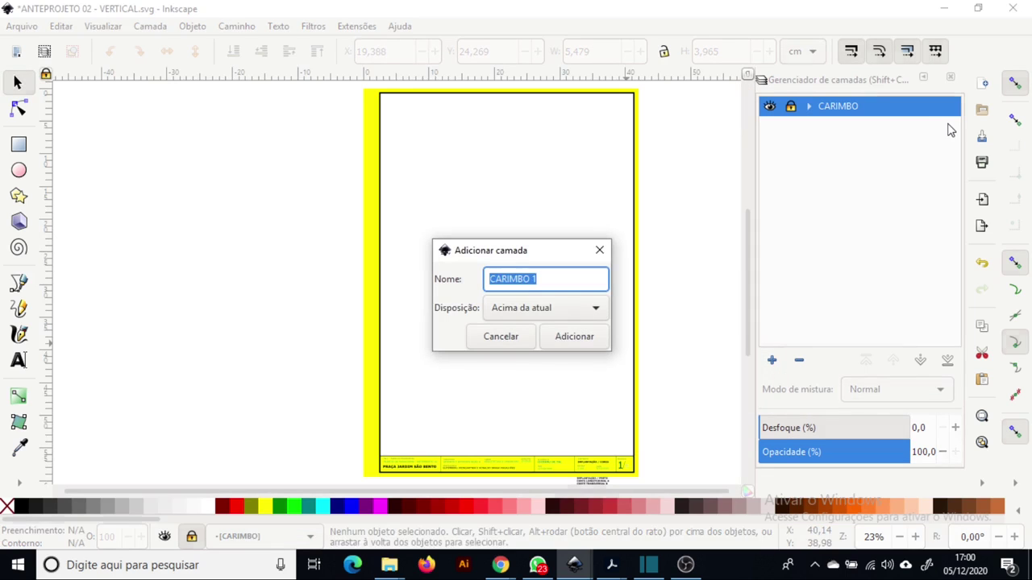
{"action": "type", "text": "TEXTO"}
{"action": "key", "text": "Return"}
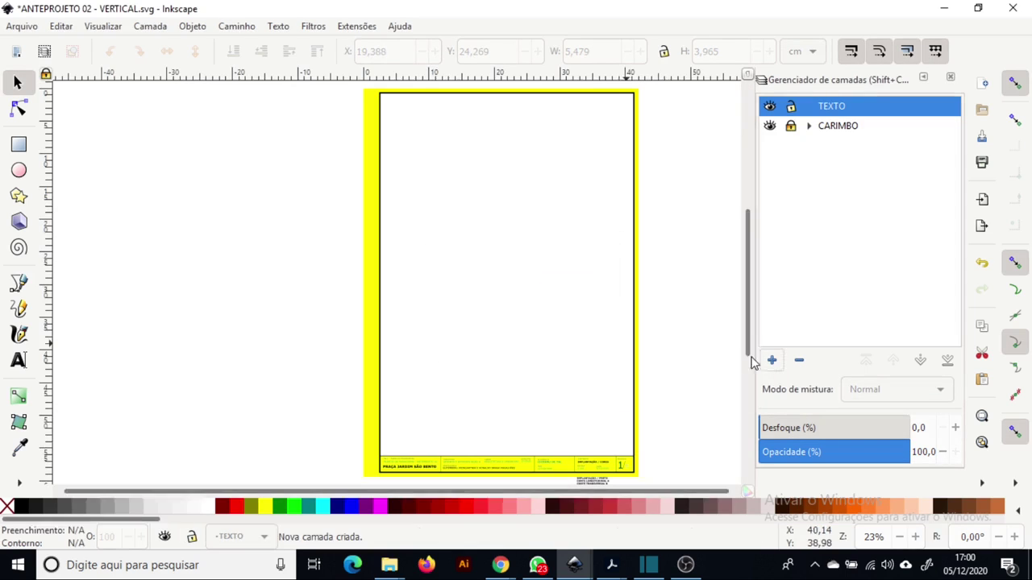
{"action": "left_click", "coordinate": [771, 361]}
{"action": "type", "text": "IMAG"}
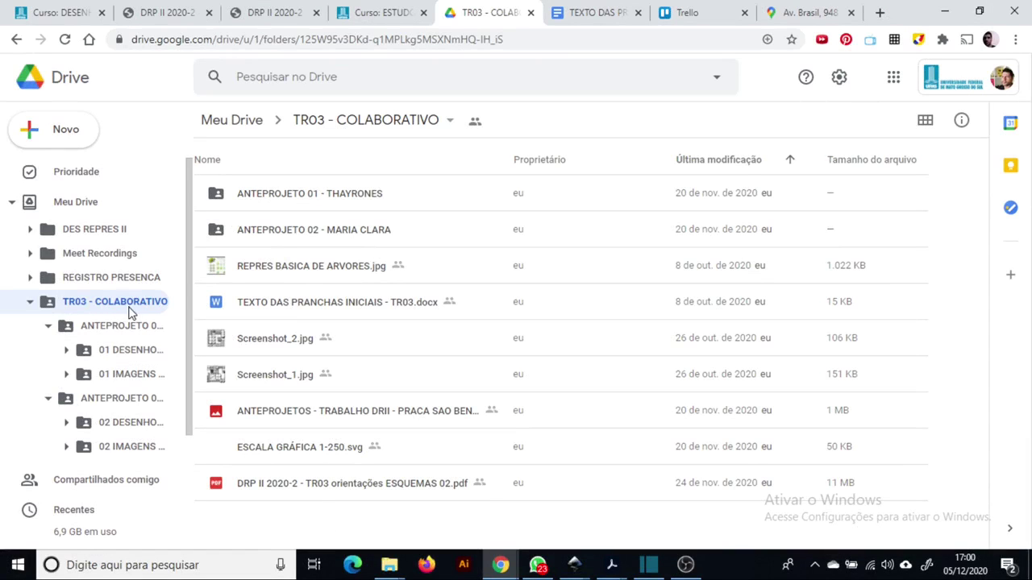
- Switch to Chrome and examine the text sections for both preliminary projects in the "TEXTO DAS PRANCHAS INICIAIS - TR03" document
{"action": "left_click", "coordinate": [413, 308]}
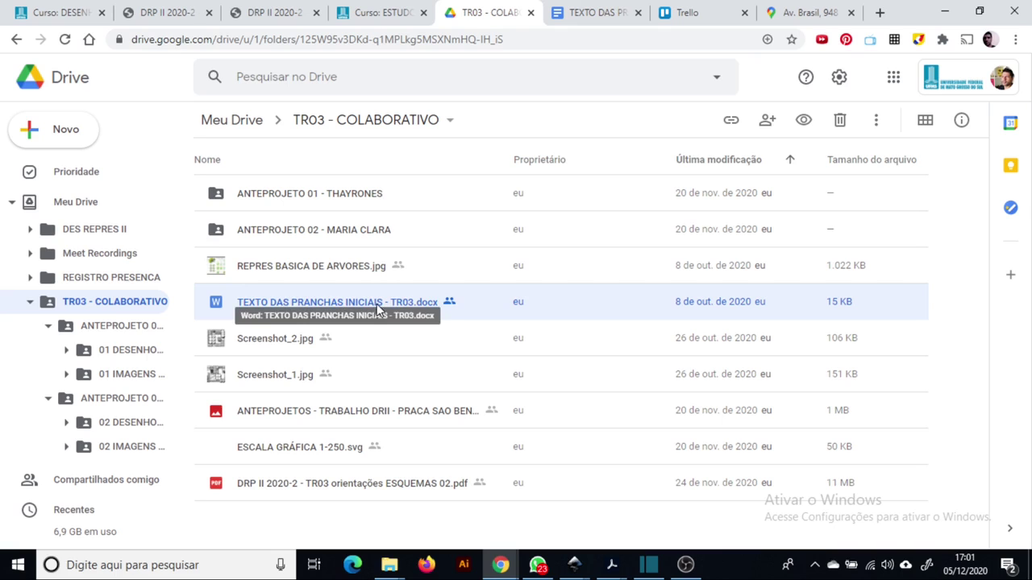
{"action": "left_click", "coordinate": [589, 12]}
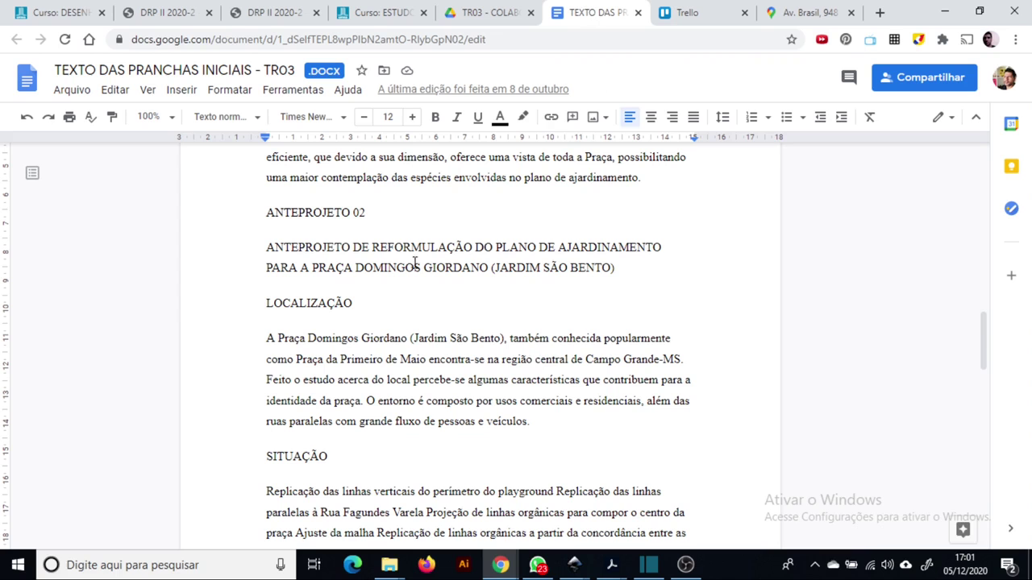
{"action": "scroll", "coordinate": [413, 262], "scroll_direction": "up", "scroll_amount": 15}
{"action": "left_click_drag", "start_coordinate": [263, 234], "coordinate": [375, 247]}
{"action": "scroll", "coordinate": [431, 323], "scroll_direction": "down", "scroll_amount": 10}
{"action": "scroll", "coordinate": [433, 323], "scroll_direction": "down", "scroll_amount": 3}
{"action": "scroll", "coordinate": [433, 322], "scroll_direction": "down", "scroll_amount": 2}
{"action": "left_click", "coordinate": [251, 222]}
{"action": "left_click_drag", "start_coordinate": [294, 218], "coordinate": [427, 220]}
{"action": "left_click", "coordinate": [420, 266]}
{"action": "scroll", "coordinate": [466, 356], "scroll_direction": "down", "scroll_amount": 2}
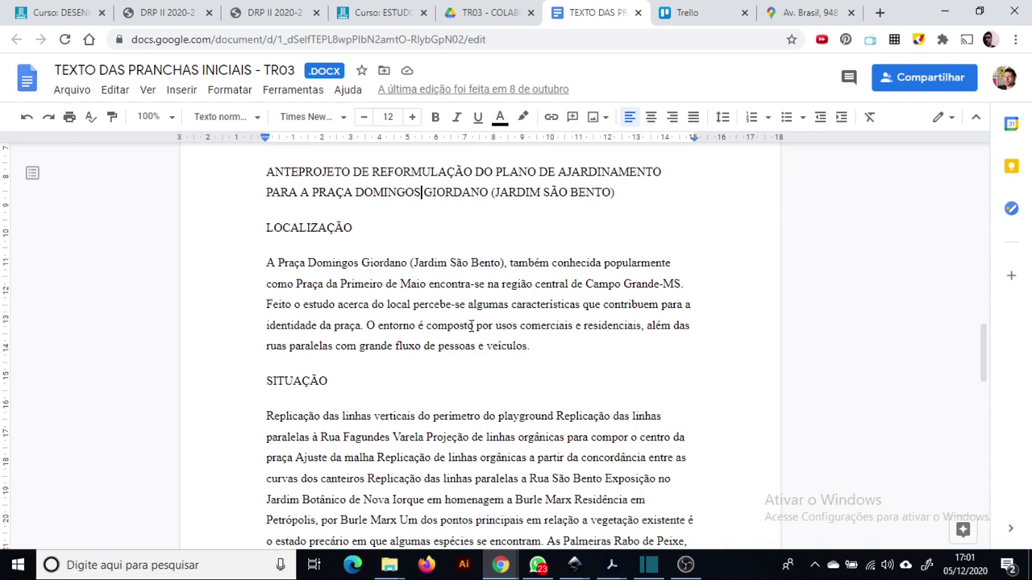
- Look through the existing board image folders of ANTEPROJETO 01 and ANTEPROJETO 02 in Google Drive
{"action": "left_click", "coordinate": [440, 8]}
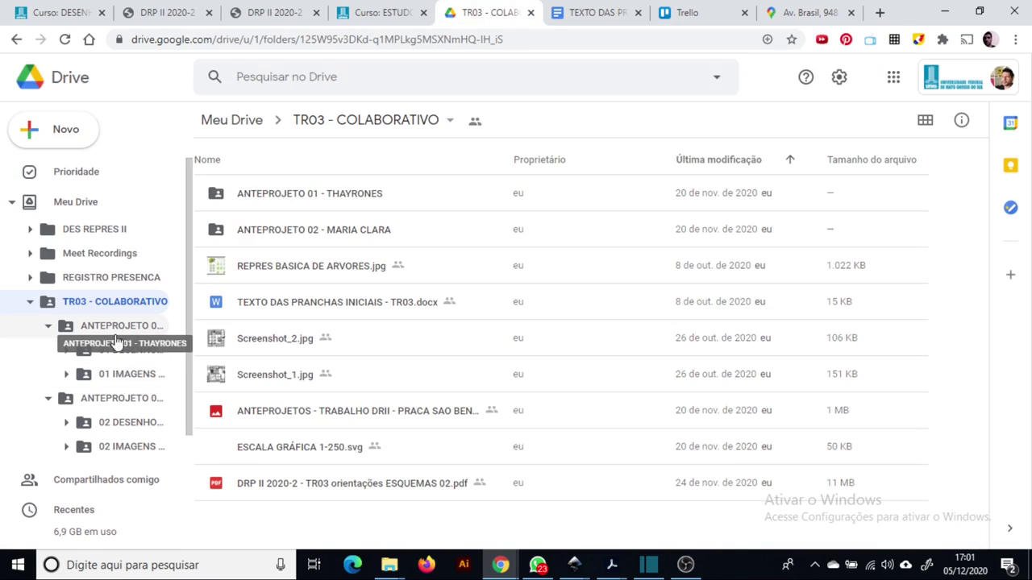
{"action": "left_click", "coordinate": [113, 330]}
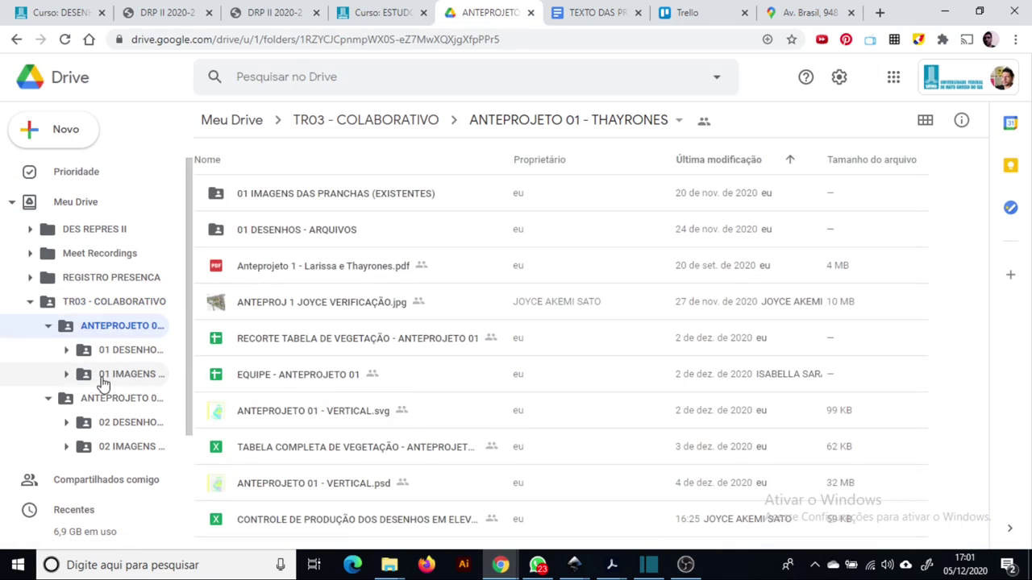
{"action": "left_click", "coordinate": [129, 375]}
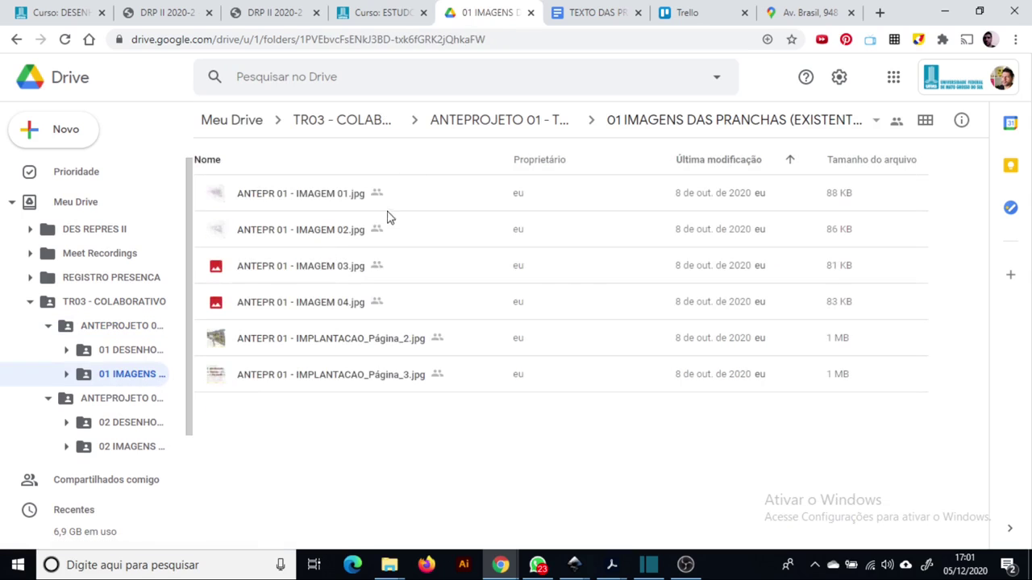
{"action": "left_click", "coordinate": [125, 450]}
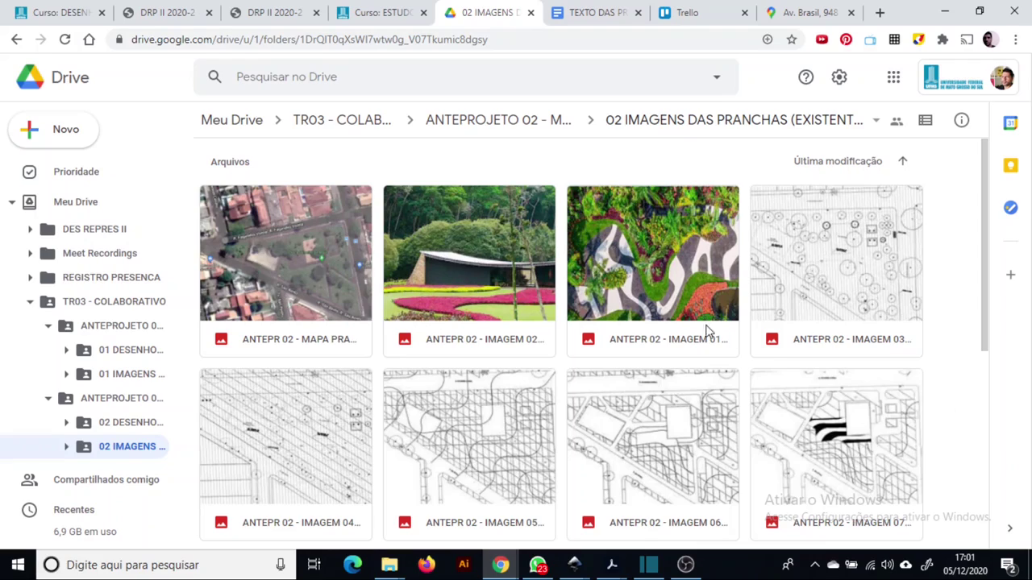
{"action": "scroll", "coordinate": [705, 306], "scroll_direction": "down", "scroll_amount": 5}
{"action": "scroll", "coordinate": [702, 379], "scroll_direction": "up", "scroll_amount": 5}
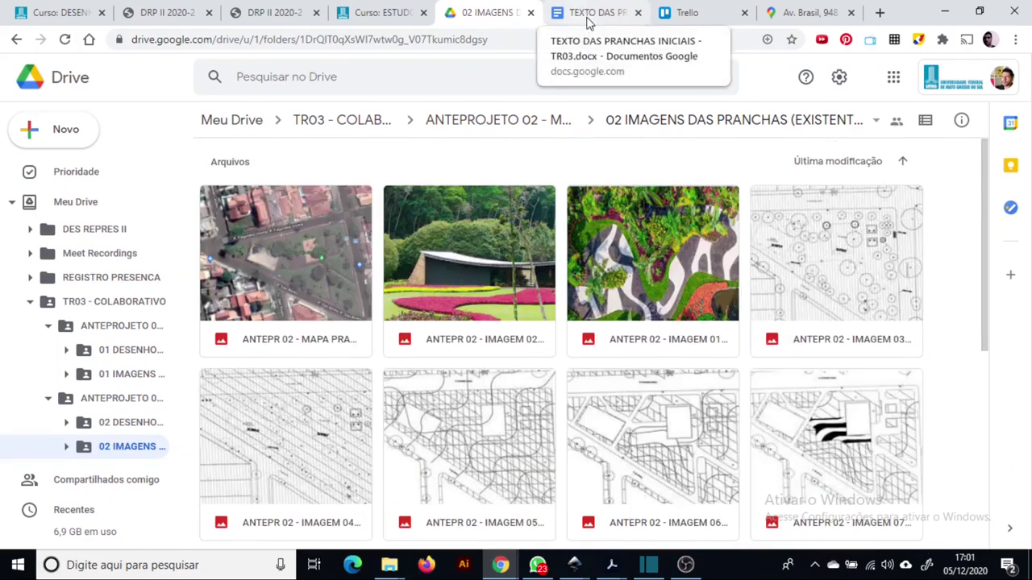
- Copy the ANTEPROJETO 02 title from the board text document and paste it as text near the top of the Inkscape sheet
{"action": "left_click", "coordinate": [587, 15]}
{"action": "scroll", "coordinate": [361, 375], "scroll_direction": "down", "scroll_amount": 3}
{"action": "scroll", "coordinate": [328, 296], "scroll_direction": "up", "scroll_amount": 5}
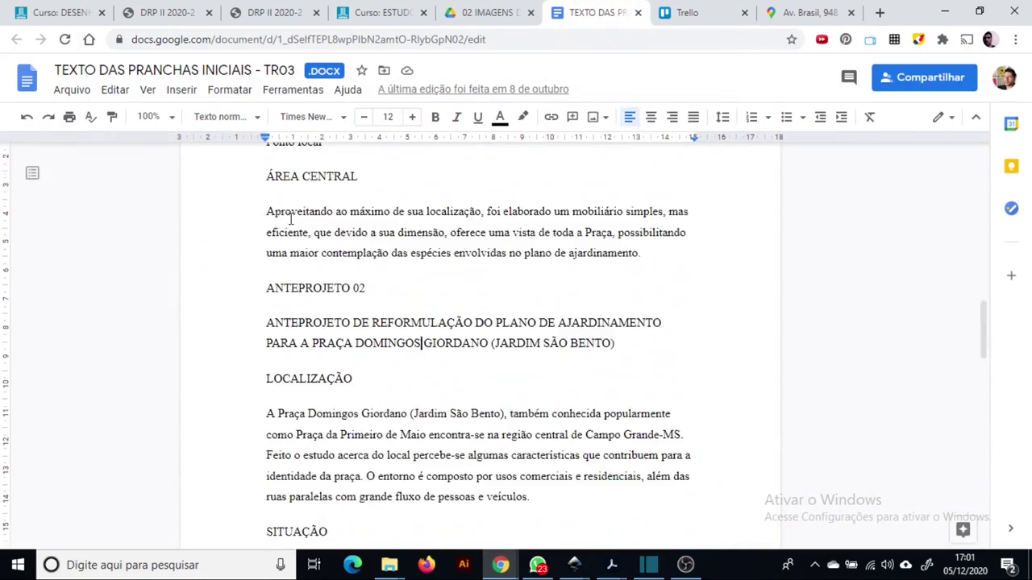
{"action": "triple_click", "coordinate": [520, 322]}
{"action": "key", "text": "ctrl+c"}
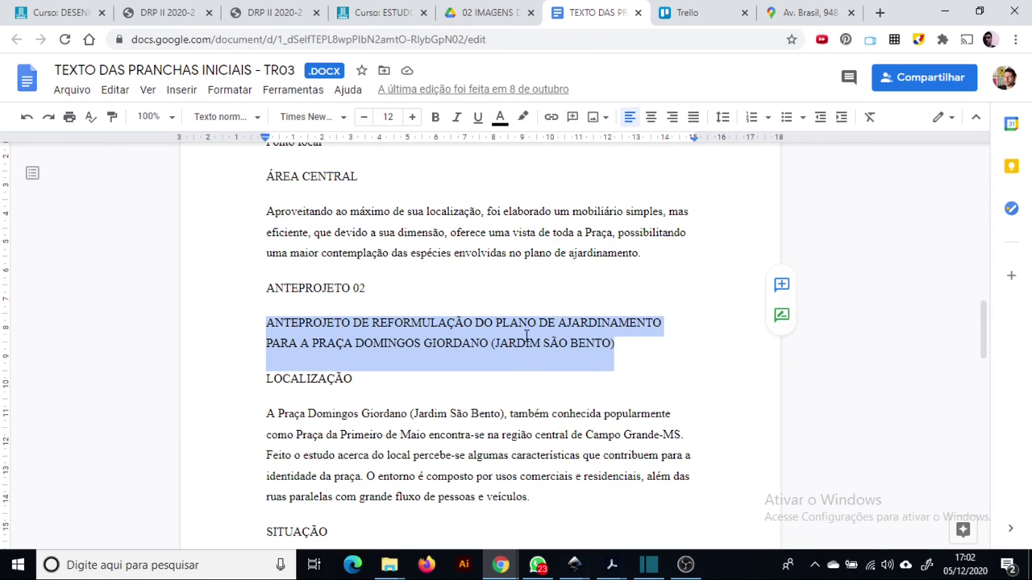
{"action": "key", "text": "alt+Tab"}
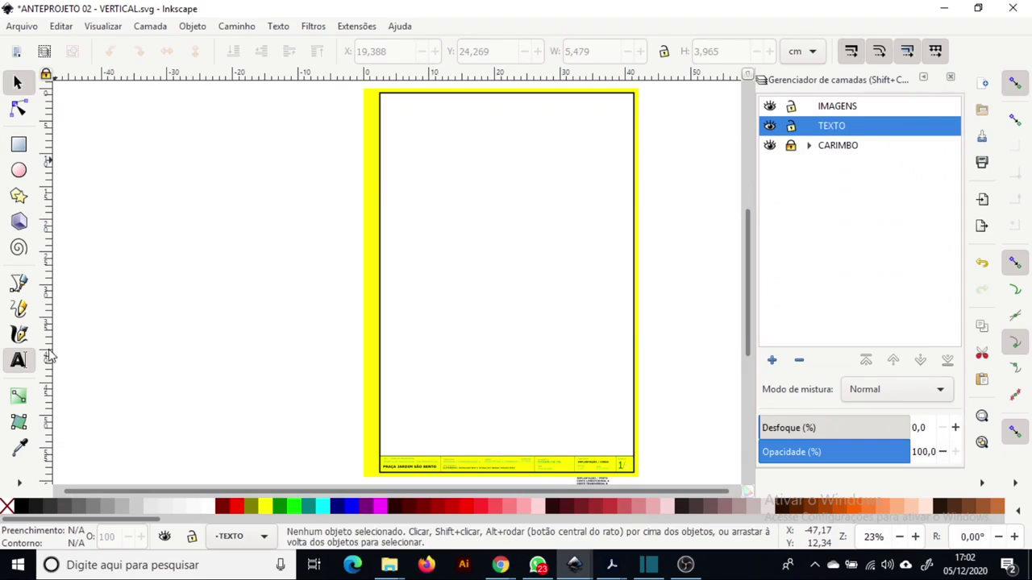
{"action": "left_click", "coordinate": [21, 362]}
{"action": "left_click", "coordinate": [407, 133]}
{"action": "key", "text": "ctrl+v"}
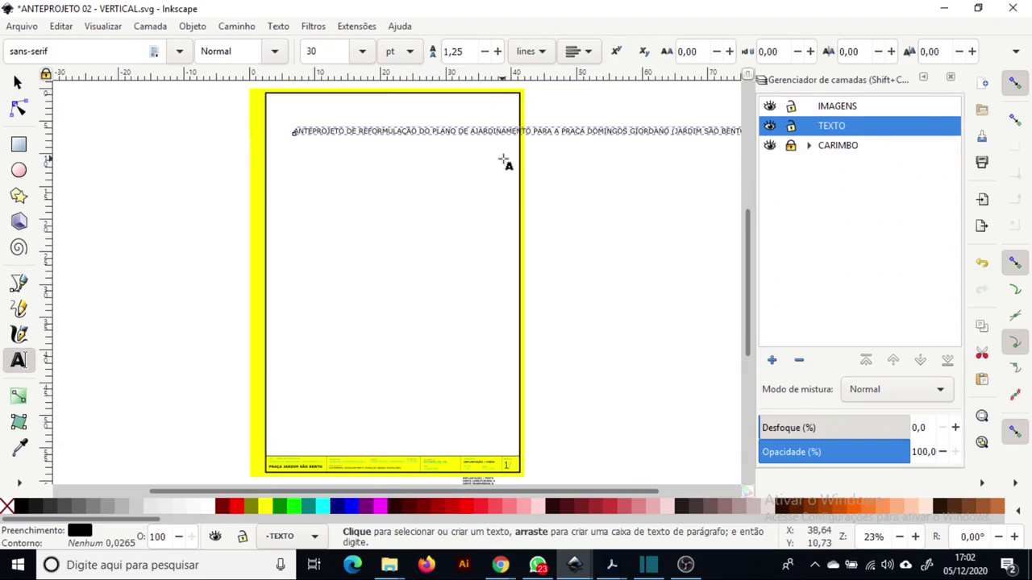
- Copy the LOCALIZAÇÃO paragraph from the document and paste it into a new paragraph text frame below the title on the sheet
{"action": "key", "text": "alt+Tab"}
{"action": "left_click_drag", "start_coordinate": [266, 413], "coordinate": [534, 495]}
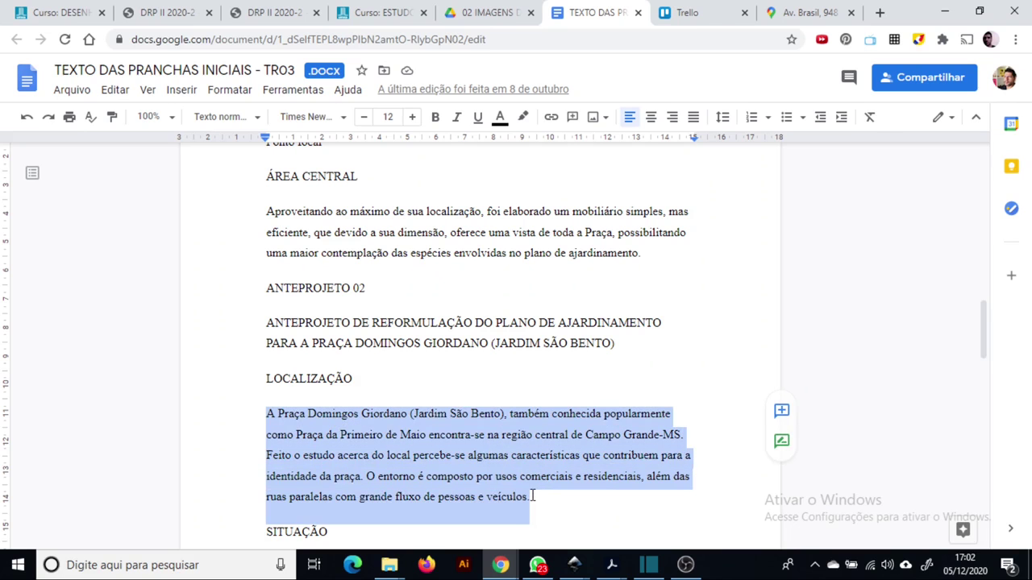
{"action": "key", "text": "alt+Tab"}
{"action": "left_click_drag", "start_coordinate": [292, 168], "coordinate": [408, 236]}
{"action": "key", "text": "ctrl+v"}
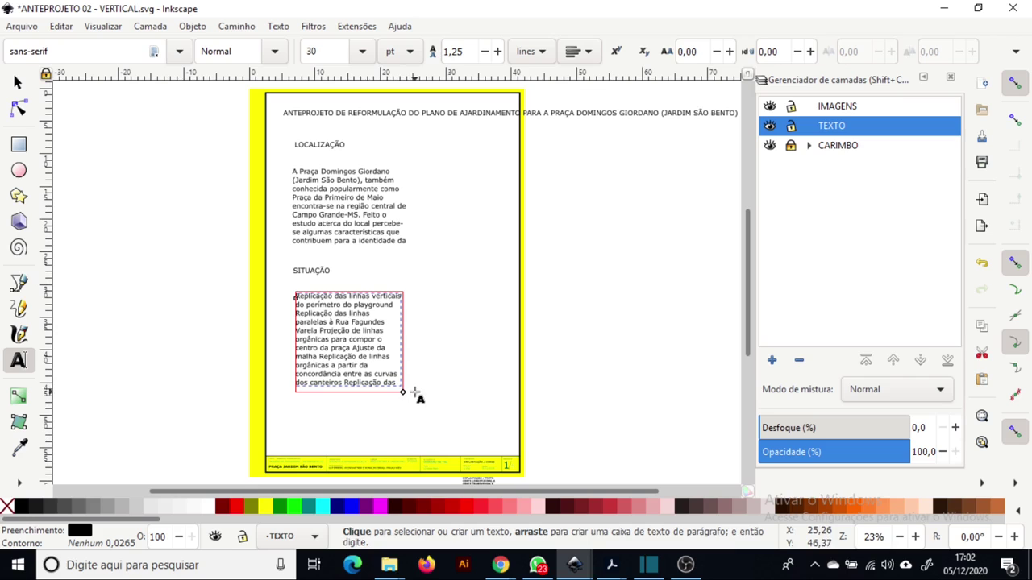
- Enlarge the text frame of the SITUAÇÃO paragraph so that it holds the whole text
{"action": "left_click", "coordinate": [18, 83]}
{"action": "double_click", "coordinate": [364, 366]}
{"action": "left_click_drag", "start_coordinate": [403, 393], "coordinate": [532, 448]}
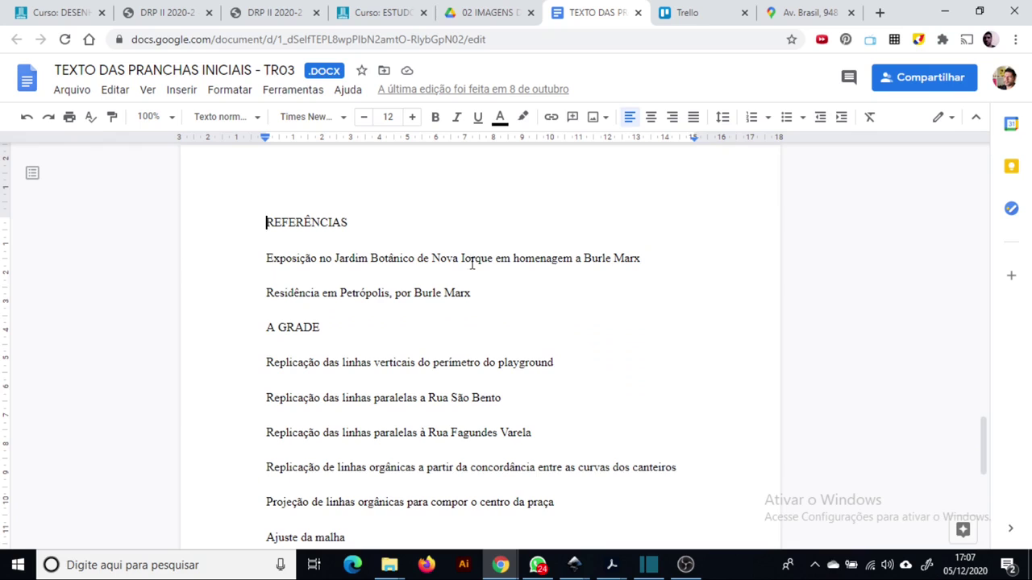
- Copy the document text from REFERÊNCIAS through "Composição final" and paste it as a text object beside the Inkscape sheet
{"action": "scroll", "coordinate": [495, 269], "scroll_direction": "down", "scroll_amount": 4}
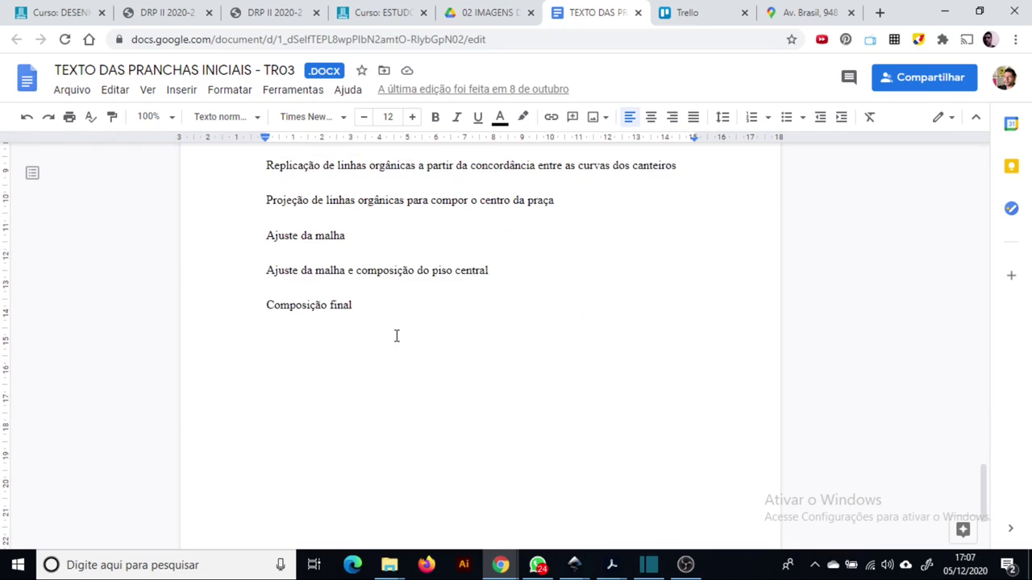
{"action": "left_click", "coordinate": [374, 308], "text": "shift"}
{"action": "scroll", "coordinate": [373, 309], "scroll_direction": "up", "scroll_amount": 6}
{"action": "scroll", "coordinate": [366, 301], "scroll_direction": "down", "scroll_amount": 3}
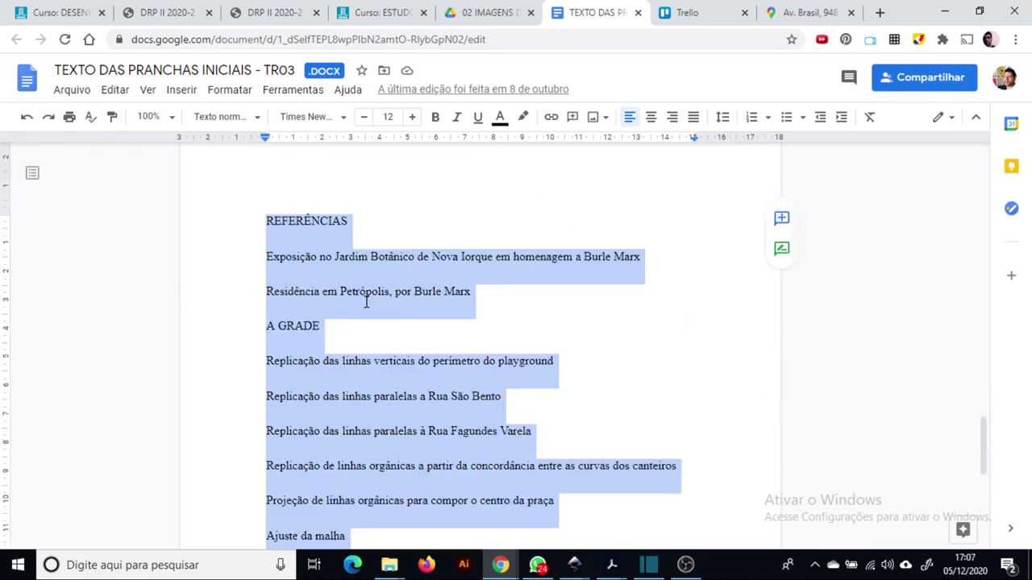
{"action": "key", "text": "alt+Tab"}
{"action": "key", "text": "t"}
{"action": "left_click", "coordinate": [474, 190]}
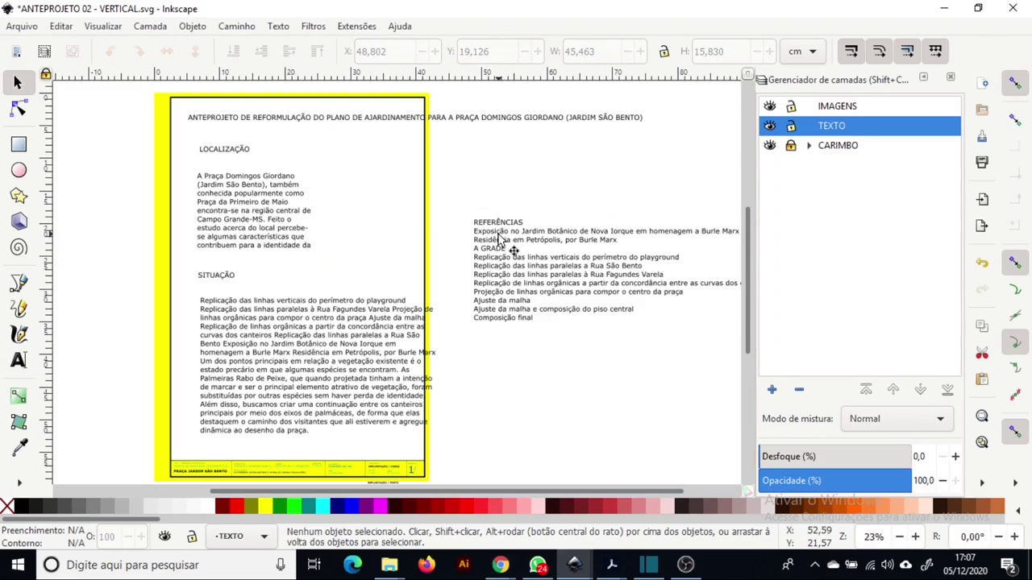
- Split the REFERÊNCIAS text block beside the sheet into separate lines, preserving the original text
{"action": "left_click", "coordinate": [500, 239]}
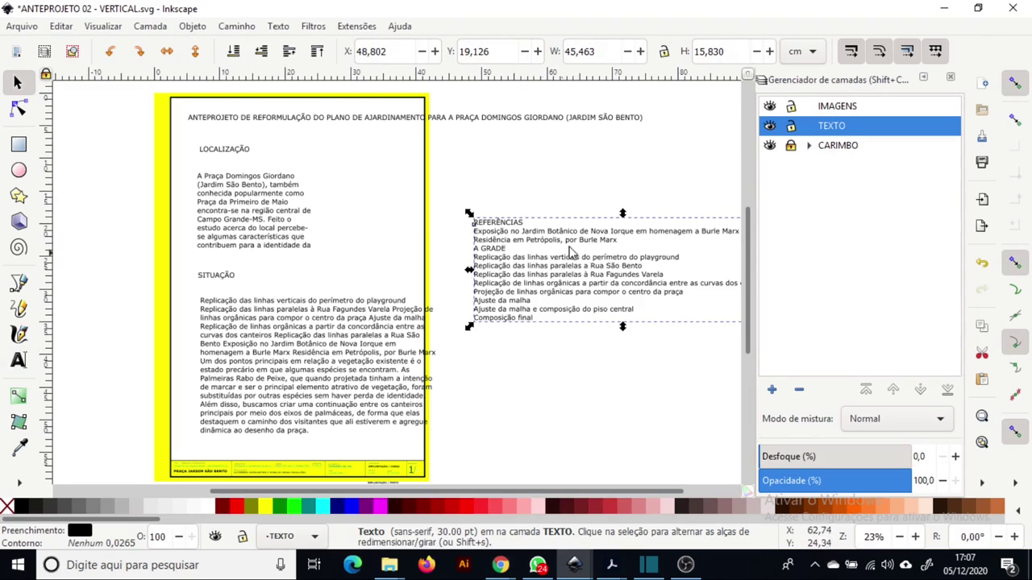
{"action": "left_click", "coordinate": [355, 26]}
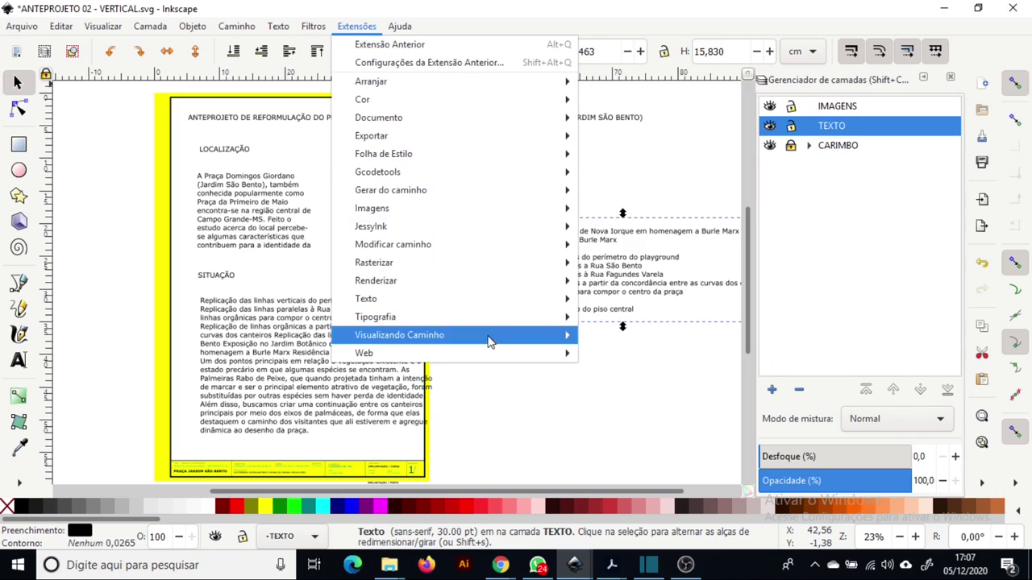
{"action": "mouse_move", "coordinate": [477, 291]}
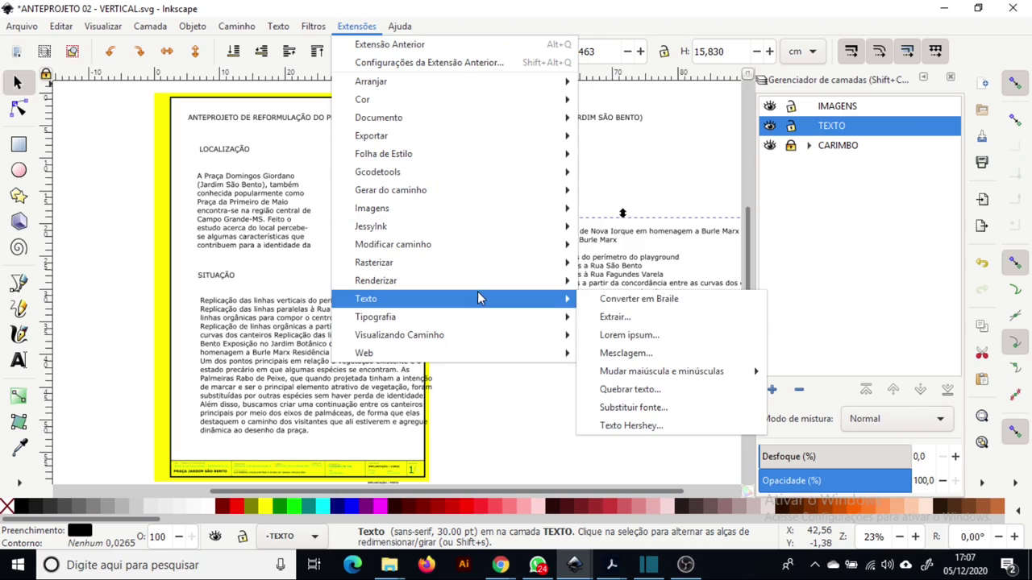
{"action": "left_click", "coordinate": [645, 390]}
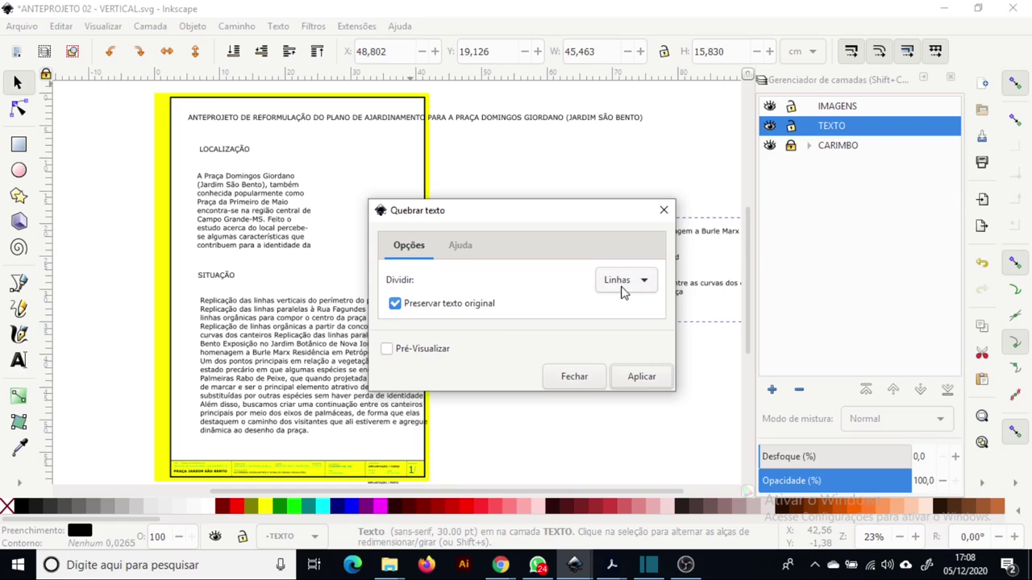
{"action": "left_click", "coordinate": [645, 382]}
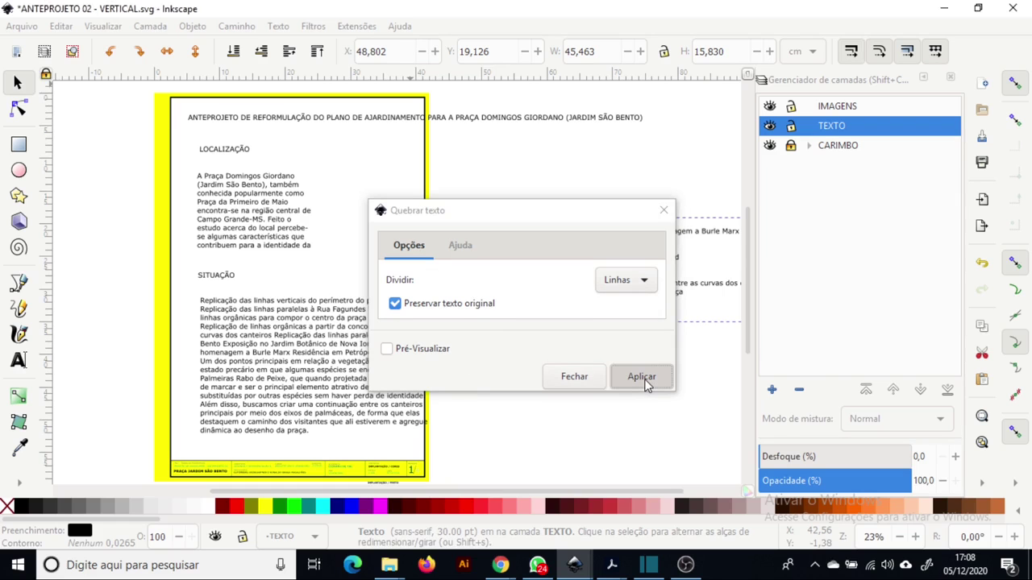
- Remove the original unsplit text and move the REFERÊNCIAS heading and the "Exposição no Jardim Botânico" line above the remaining lines
{"action": "left_click_drag", "start_coordinate": [513, 230], "coordinate": [510, 196]}
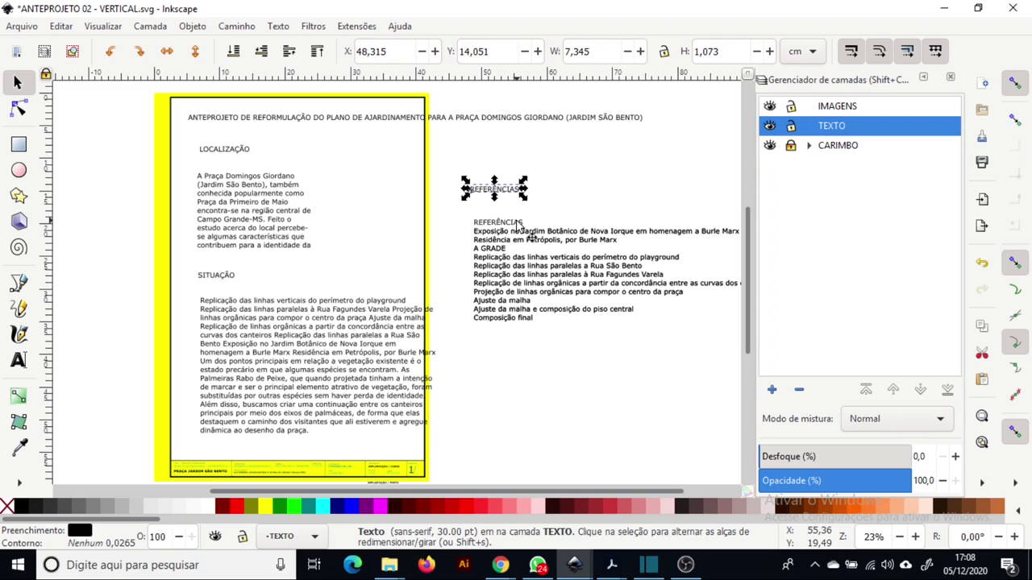
{"action": "left_click", "coordinate": [517, 224]}
{"action": "left_click_drag", "start_coordinate": [517, 229], "coordinate": [538, 384]}
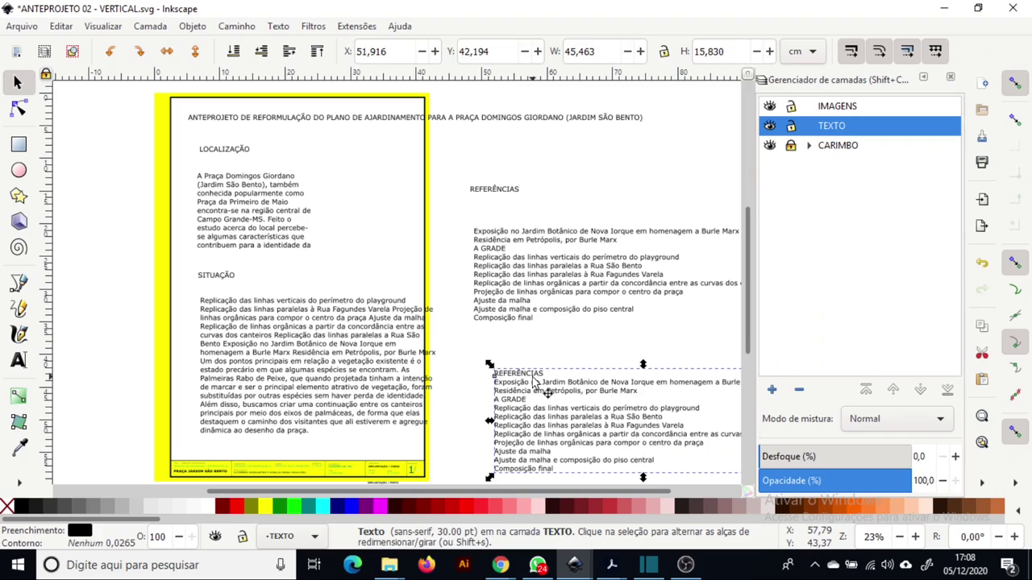
{"action": "key", "text": "ctrl+z"}
{"action": "left_click_drag", "start_coordinate": [540, 238], "coordinate": [539, 221]}
{"action": "left_click", "coordinate": [601, 168]}
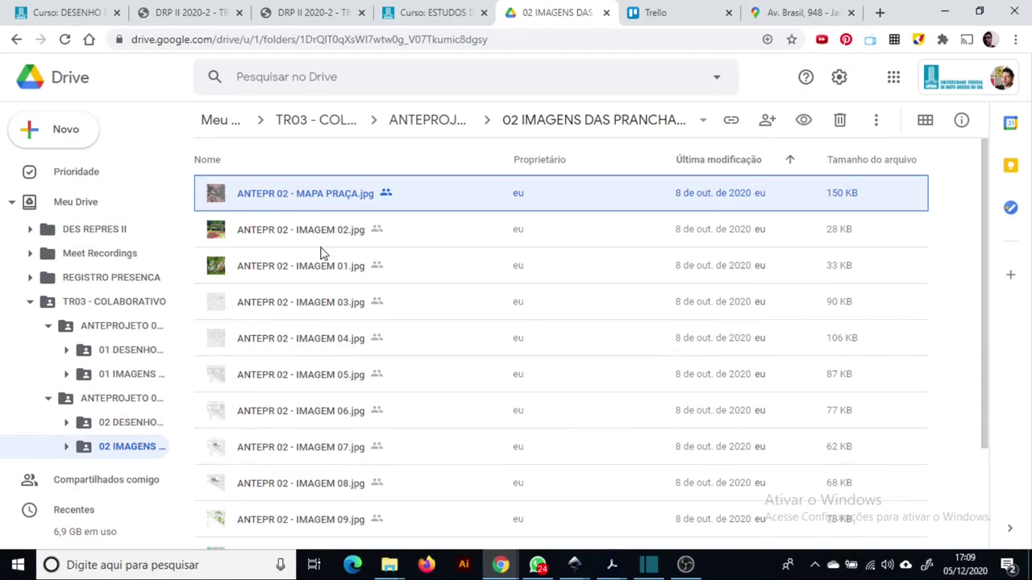
- In the Drive folder, select all ANTEPR 02 images from MAPA PRAÇA through IMAGEM 11 and bring up their further actions
{"action": "scroll", "coordinate": [335, 379], "scroll_direction": "down", "scroll_amount": 2}
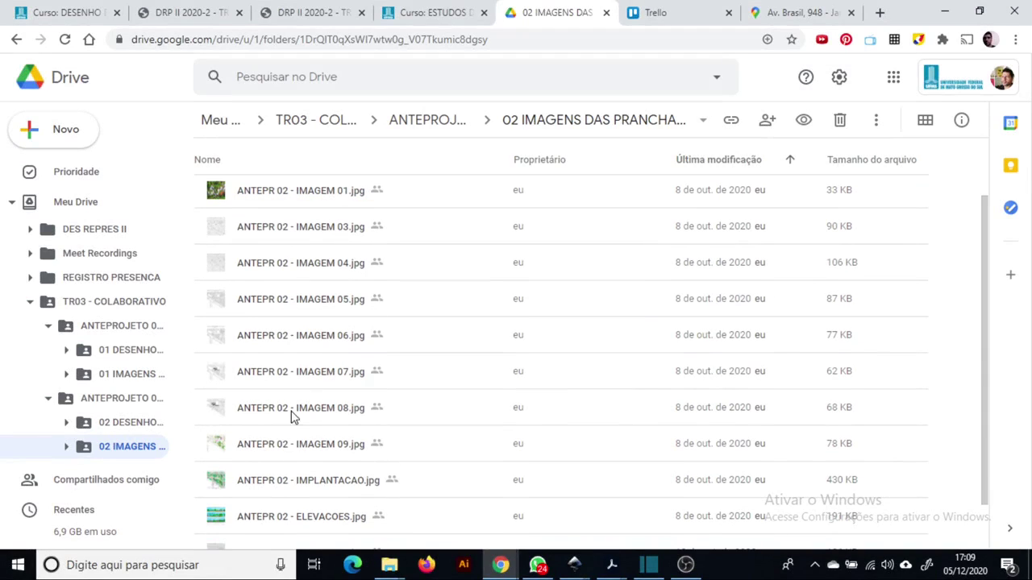
{"action": "scroll", "coordinate": [295, 449], "scroll_direction": "down", "scroll_amount": 1}
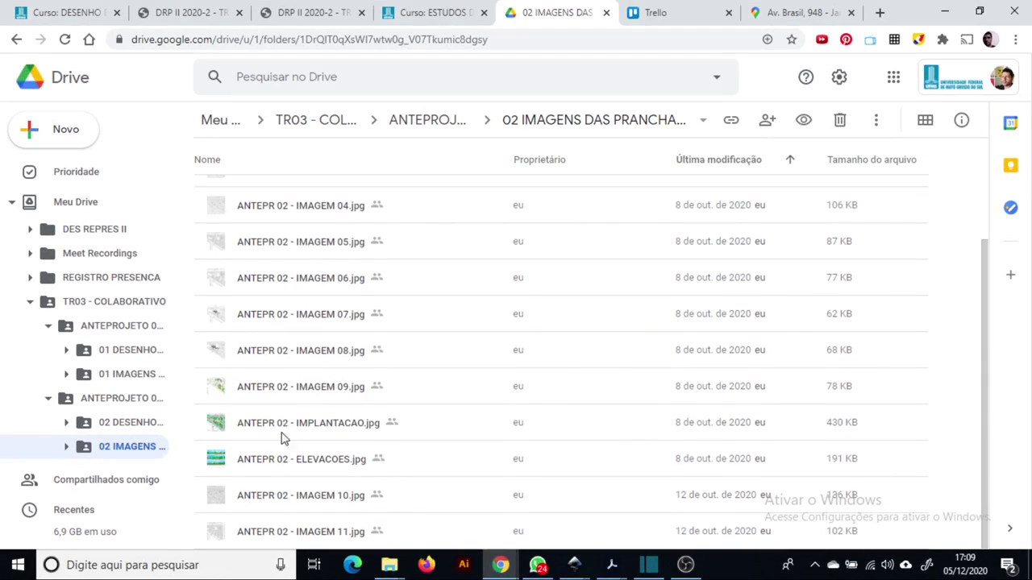
{"action": "left_click", "coordinate": [287, 532], "text": "shift"}
{"action": "left_click", "coordinate": [876, 119]}
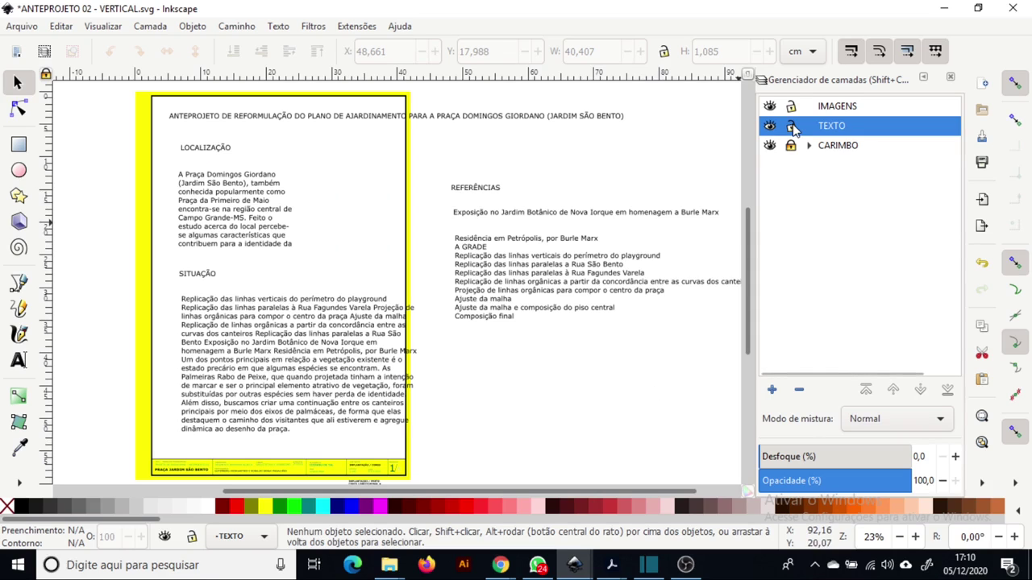
- Lock and hide the TEXTO layer in Inkscape, and make IMAGENS the active layer
{"action": "left_click", "coordinate": [791, 127]}
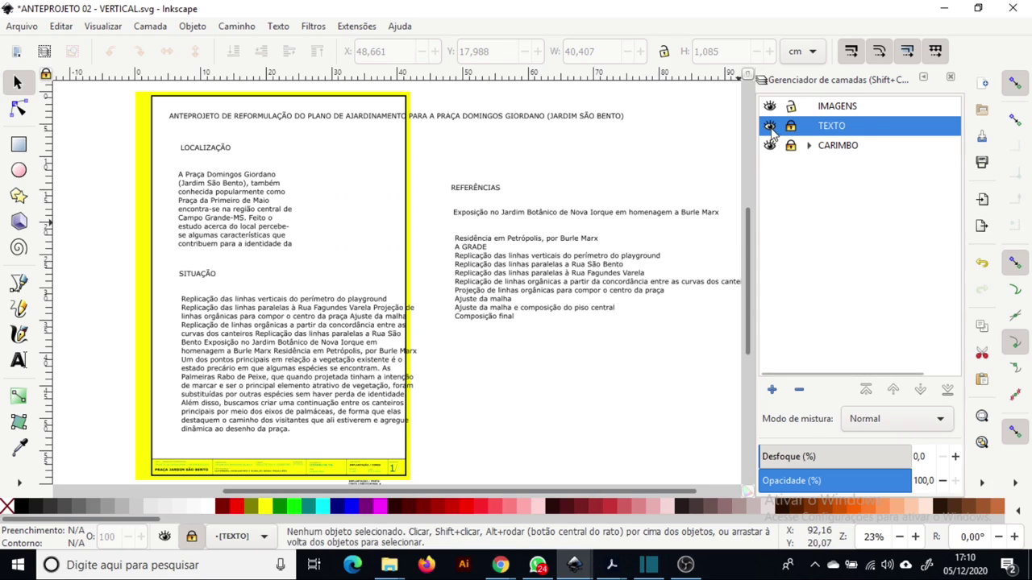
{"action": "left_click", "coordinate": [770, 127]}
{"action": "left_click", "coordinate": [853, 109]}
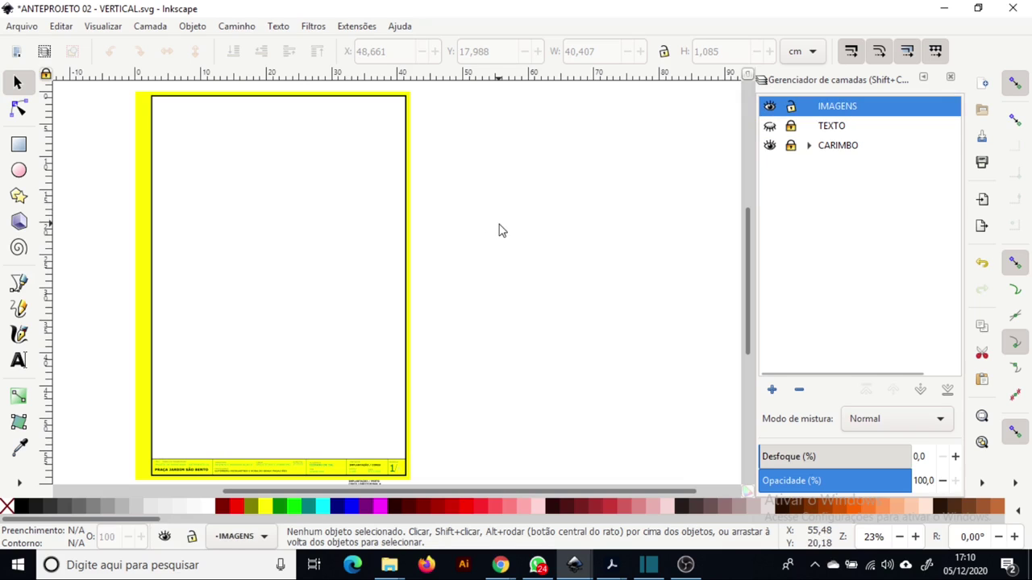
{"action": "left_click", "coordinate": [24, 26]}
{"action": "left_click", "coordinate": [116, 208]}
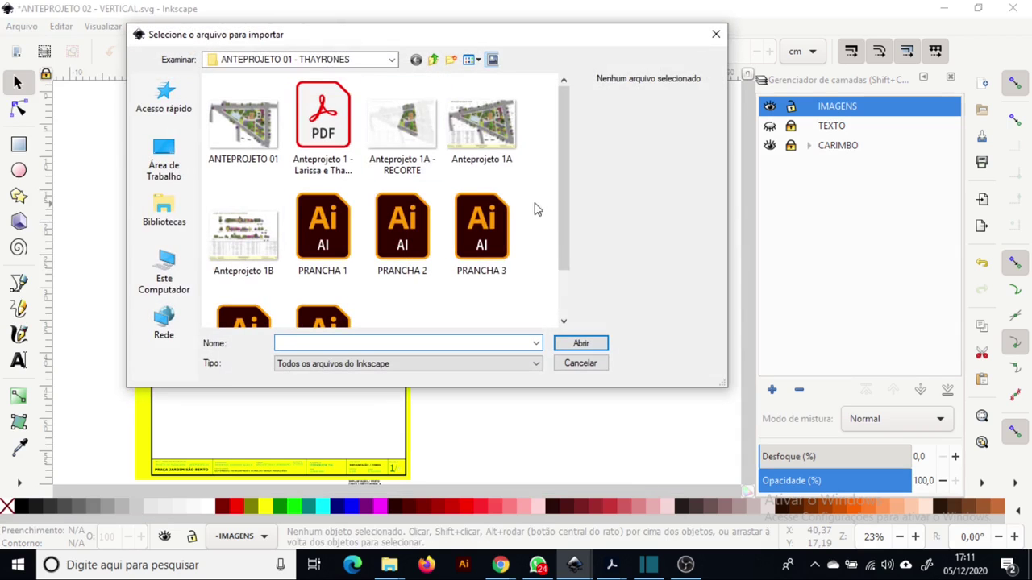
{"action": "left_click", "coordinate": [591, 367]}
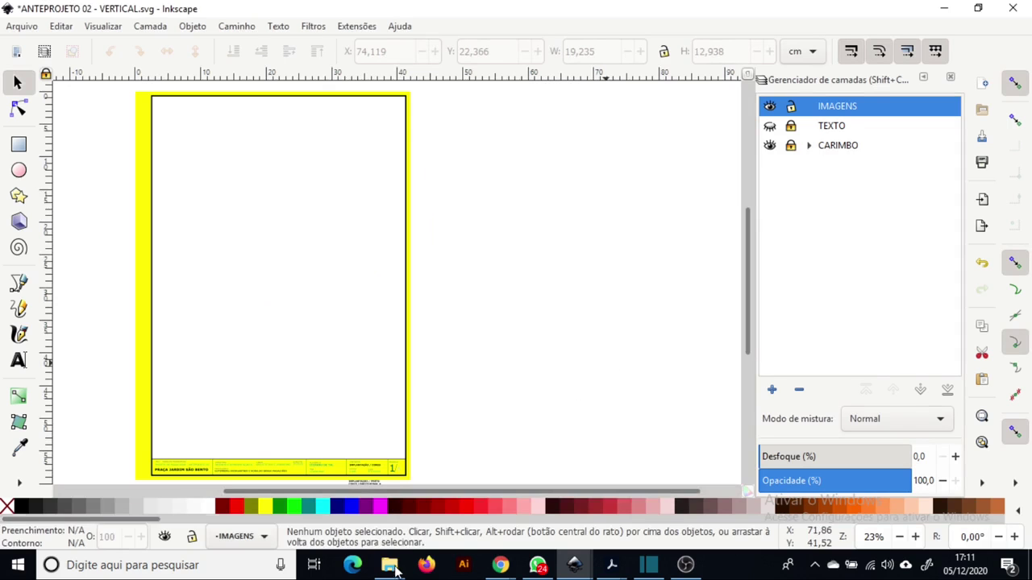
- Bring the selected ANTEPR 02 images from the IMAGENS PRANCHAS folder into the Inkscape drawing as embedded images with the resolution from file
{"action": "mouse_move", "coordinate": [389, 564]}
{"action": "left_click", "coordinate": [486, 530]}
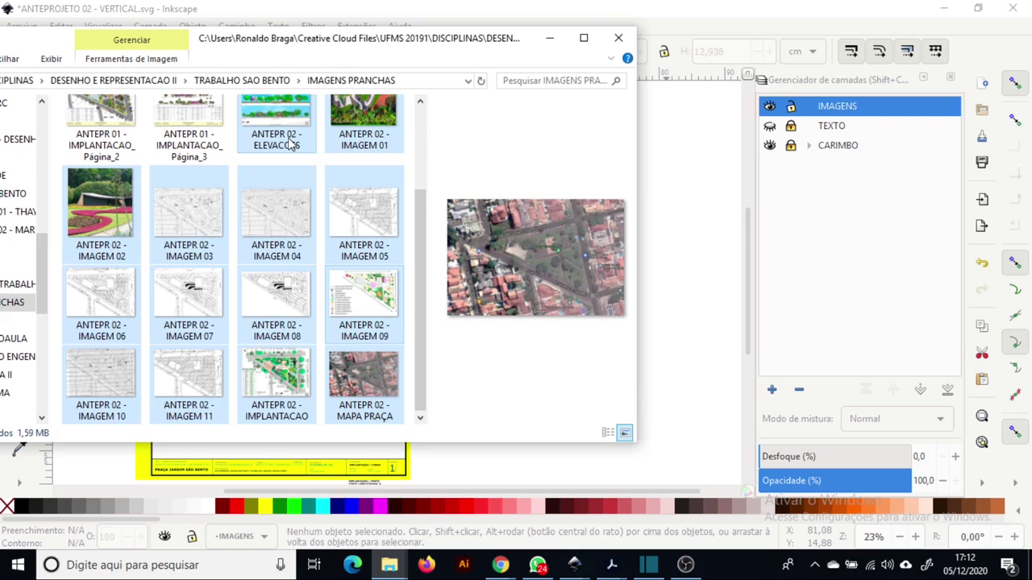
{"action": "left_click_drag", "start_coordinate": [272, 136], "coordinate": [698, 253]}
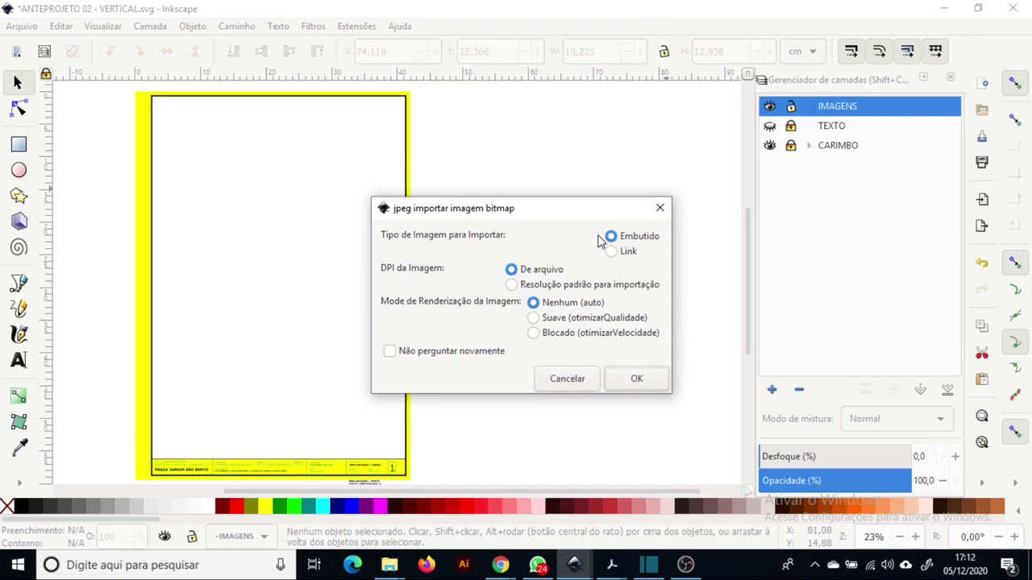
{"action": "left_click", "coordinate": [637, 379]}
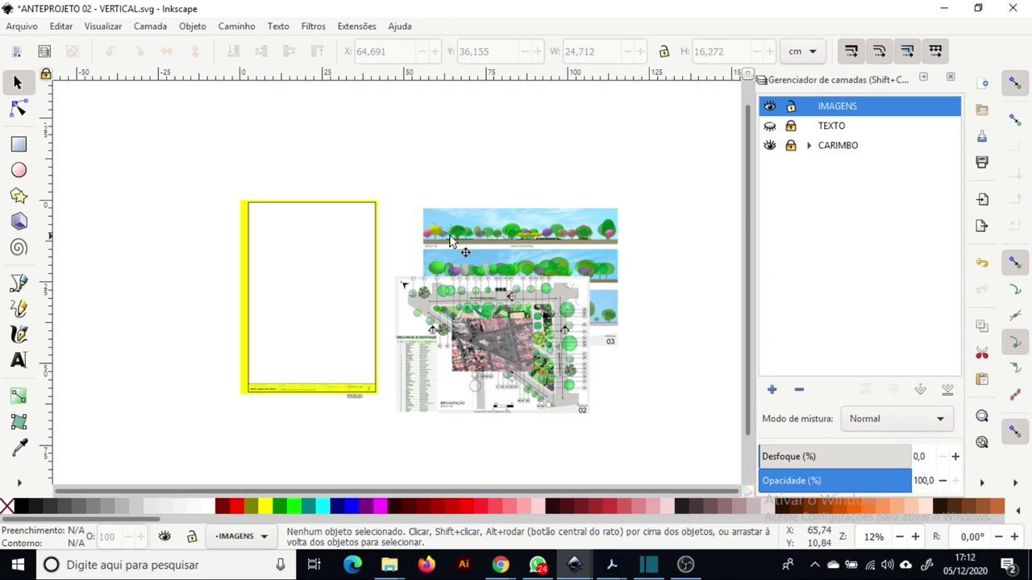
- Delete the imported elevations image and the implantation plan image from the stack beside the sheet
{"action": "left_click_drag", "start_coordinate": [495, 234], "coordinate": [580, 139]}
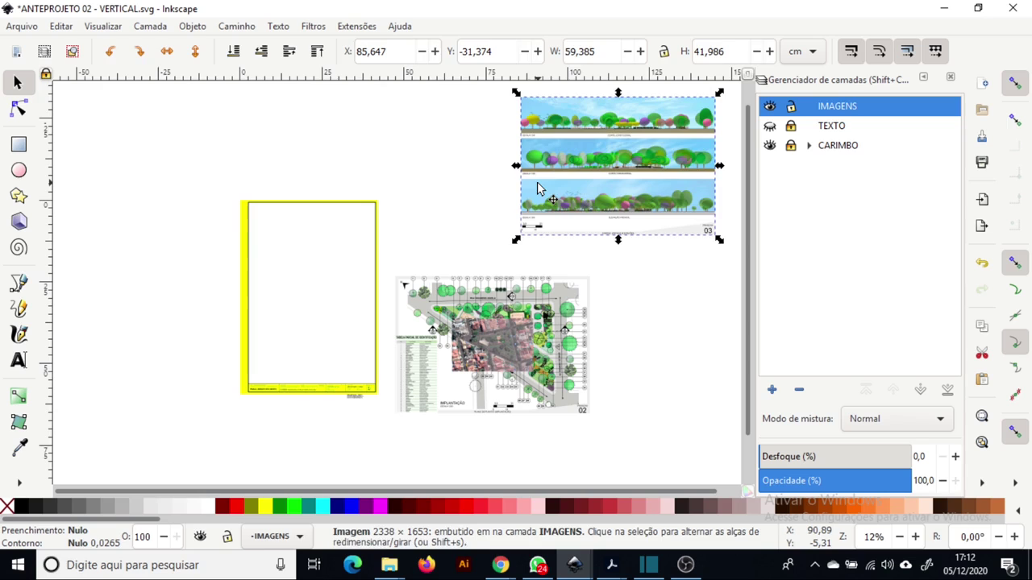
{"action": "key", "text": "Delete"}
{"action": "left_click_drag", "start_coordinate": [578, 300], "coordinate": [654, 153]}
{"action": "key", "text": "Delete"}
- Spread the remaining stacked images out beside the sheet so that none overlaps another
{"action": "mouse_move", "coordinate": [518, 357]}
{"action": "left_mouse_down"}
{"action": "mouse_move", "coordinate": [461, 230]}
{"action": "mouse_move", "coordinate": [486, 221]}
{"action": "mouse_move", "coordinate": [534, 231]}
{"action": "mouse_move", "coordinate": [556, 214]}
{"action": "left_mouse_up"}
{"action": "mouse_move", "coordinate": [493, 333]}
{"action": "left_mouse_down"}
{"action": "mouse_move", "coordinate": [463, 262]}
{"action": "mouse_move", "coordinate": [449, 259]}
{"action": "mouse_move", "coordinate": [544, 276]}
{"action": "mouse_move", "coordinate": [549, 268]}
{"action": "left_mouse_up"}
{"action": "mouse_move", "coordinate": [508, 355]}
{"action": "left_mouse_down"}
{"action": "mouse_move", "coordinate": [451, 353]}
{"action": "mouse_move", "coordinate": [588, 350]}
{"action": "mouse_move", "coordinate": [437, 410]}
{"action": "mouse_move", "coordinate": [598, 410]}
{"action": "left_mouse_up"}
{"action": "left_click_drag", "start_coordinate": [505, 355], "coordinate": [515, 469]}
{"action": "left_click_drag", "start_coordinate": [494, 358], "coordinate": [607, 214]}
{"action": "left_click_drag", "start_coordinate": [503, 341], "coordinate": [620, 242]}
{"action": "left_click", "coordinate": [636, 321]}
{"action": "left_click_drag", "start_coordinate": [696, 360], "coordinate": [677, 335]}
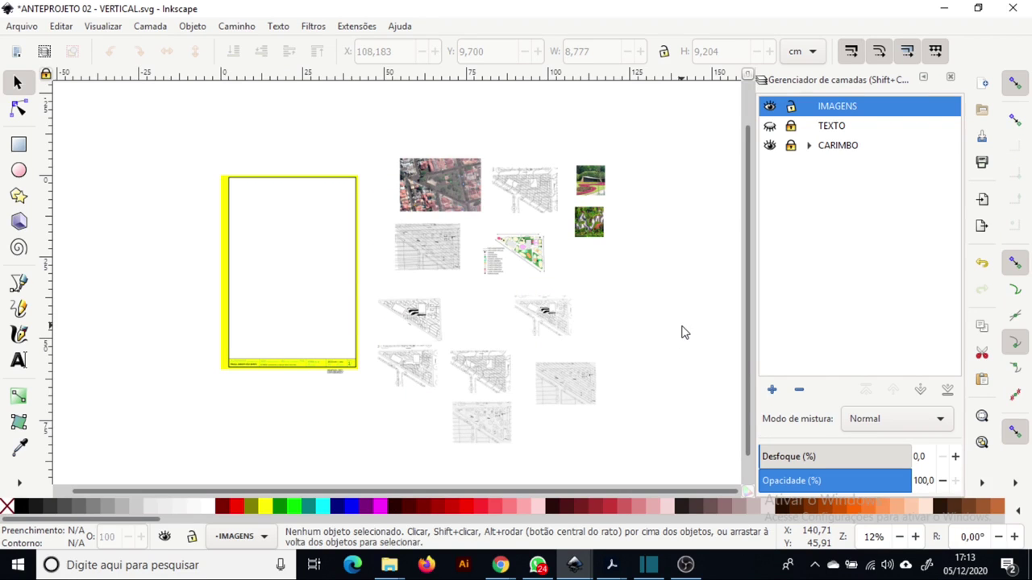
- Capture board 01 from the reference PDF in Acrobat and place the capture against the outer side of the Inkscape sheet's upper-left corner
{"action": "key", "text": "alt+Tab"}
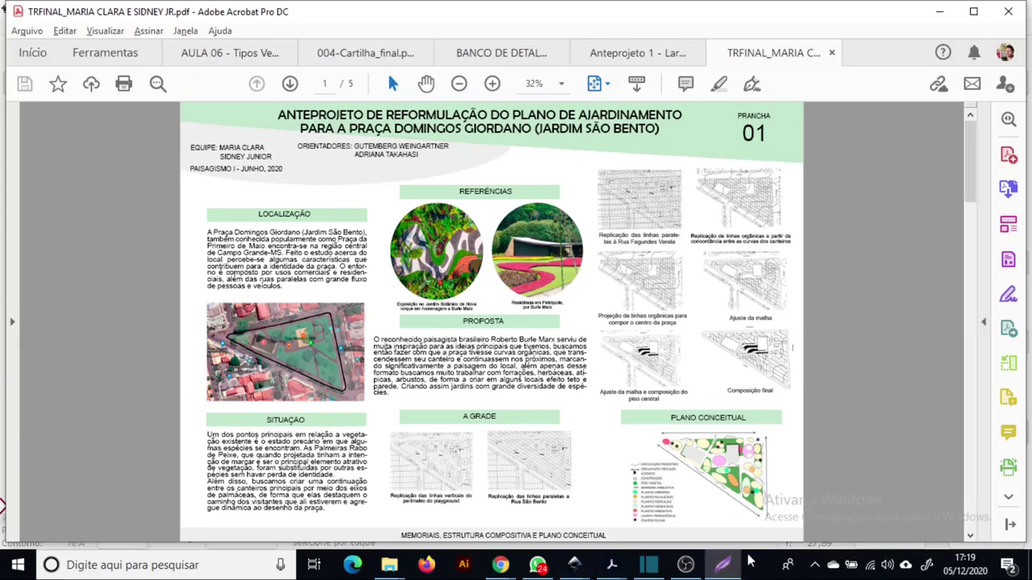
{"action": "left_click_drag", "start_coordinate": [139, 142], "coordinate": [161, 171]}
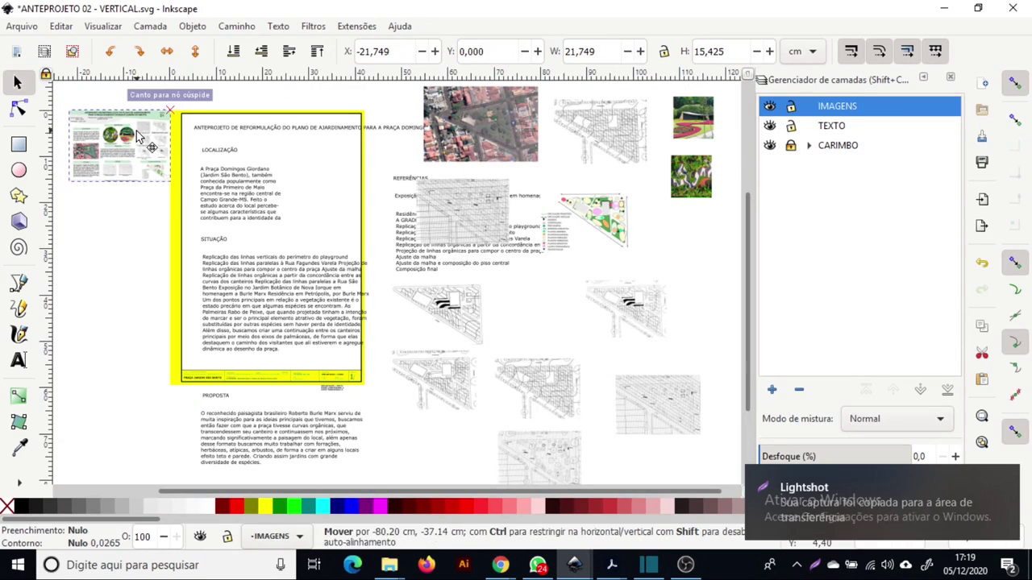
{"action": "scroll", "coordinate": [235, 214], "scroll_direction": "left", "scroll_amount": 4}
{"action": "scroll", "coordinate": [331, 222], "scroll_direction": "up", "scroll_amount": 2}
{"action": "scroll", "coordinate": [314, 270], "scroll_direction": "right", "scroll_amount": 3}
{"action": "scroll", "coordinate": [314, 270], "scroll_direction": "down", "scroll_amount": 2}
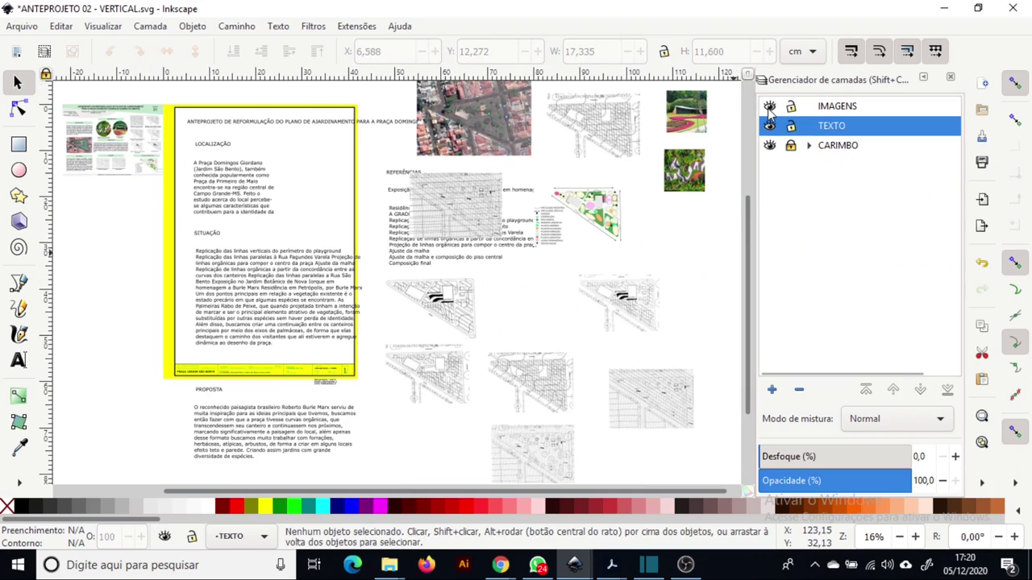
- Hide the IMAGENS layer and check the font size of the SITUAÇÃO paragraph
{"action": "left_click", "coordinate": [770, 107]}
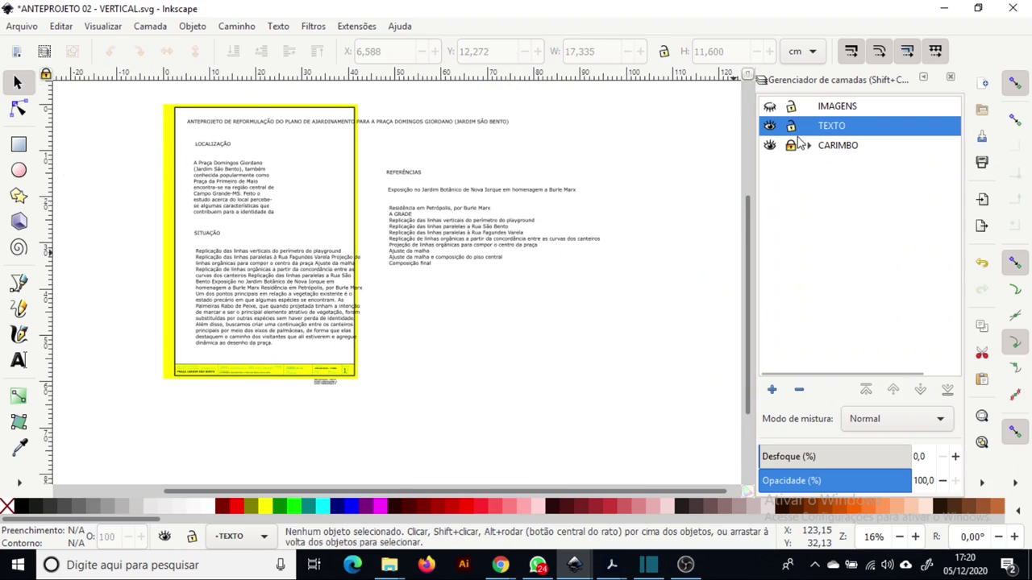
{"action": "left_click", "coordinate": [275, 292]}
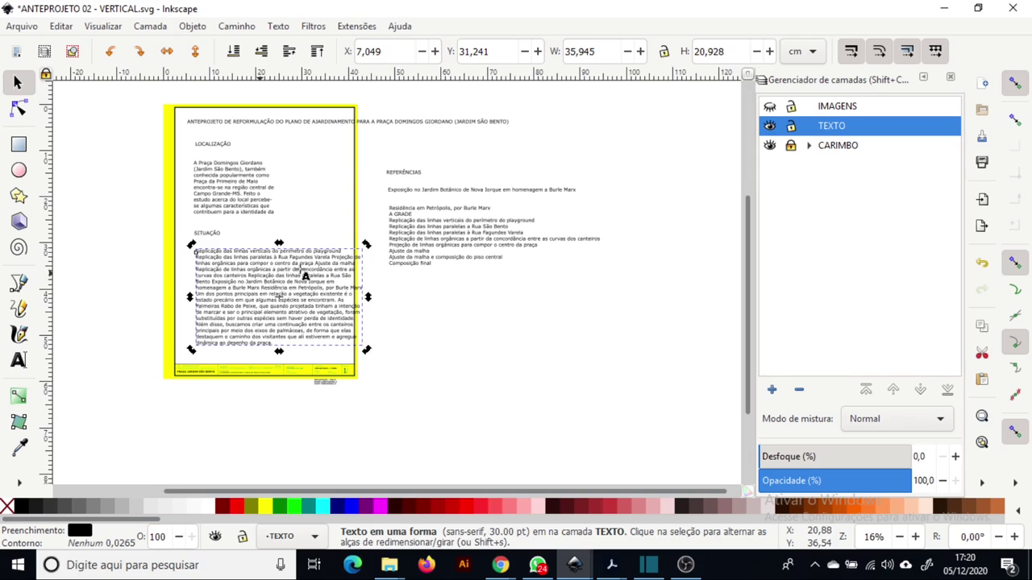
{"action": "double_click", "coordinate": [285, 271]}
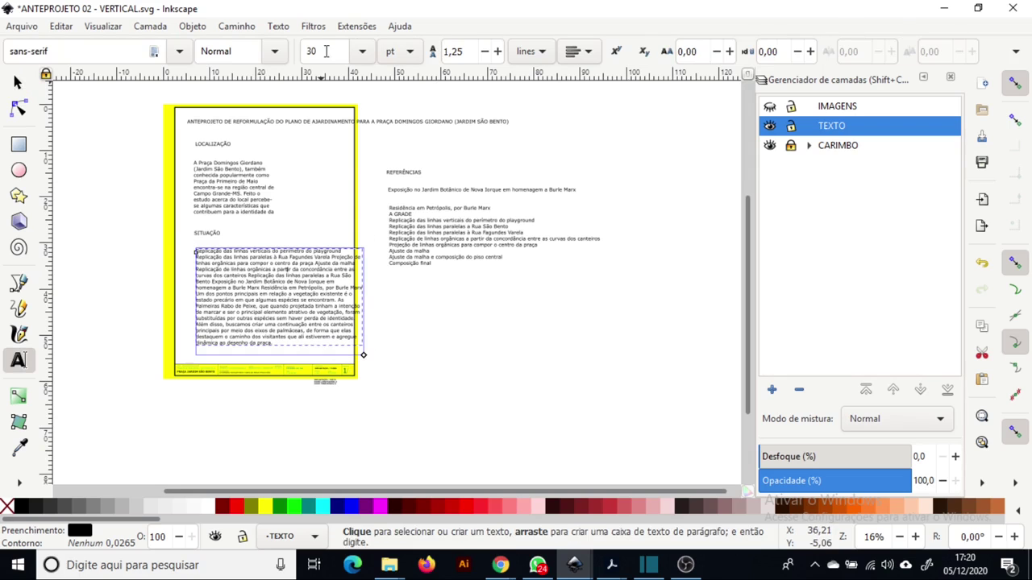
{"action": "key", "text": "F1"}
{"action": "left_click", "coordinate": [951, 77]}
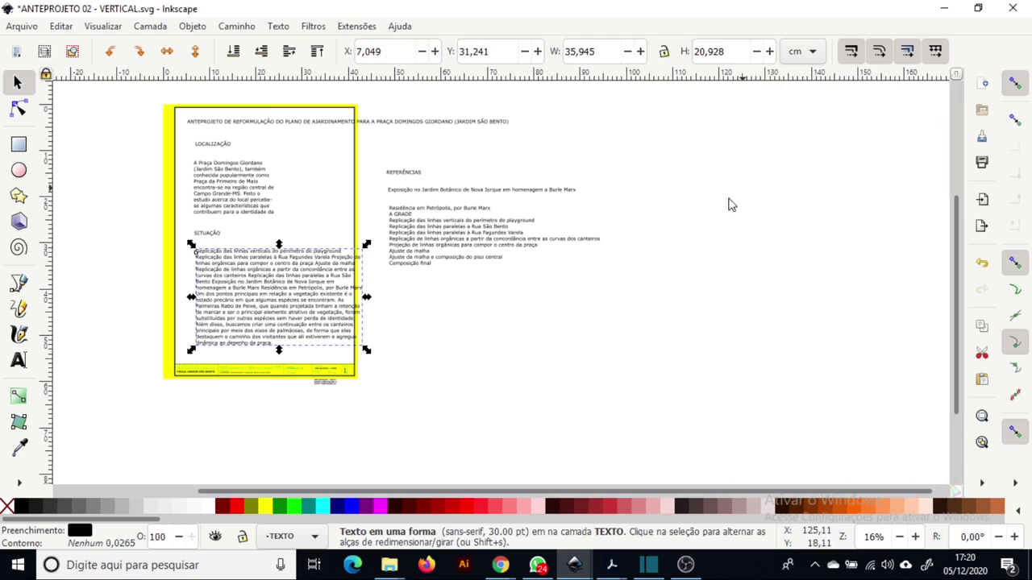
{"action": "left_click", "coordinate": [526, 345]}
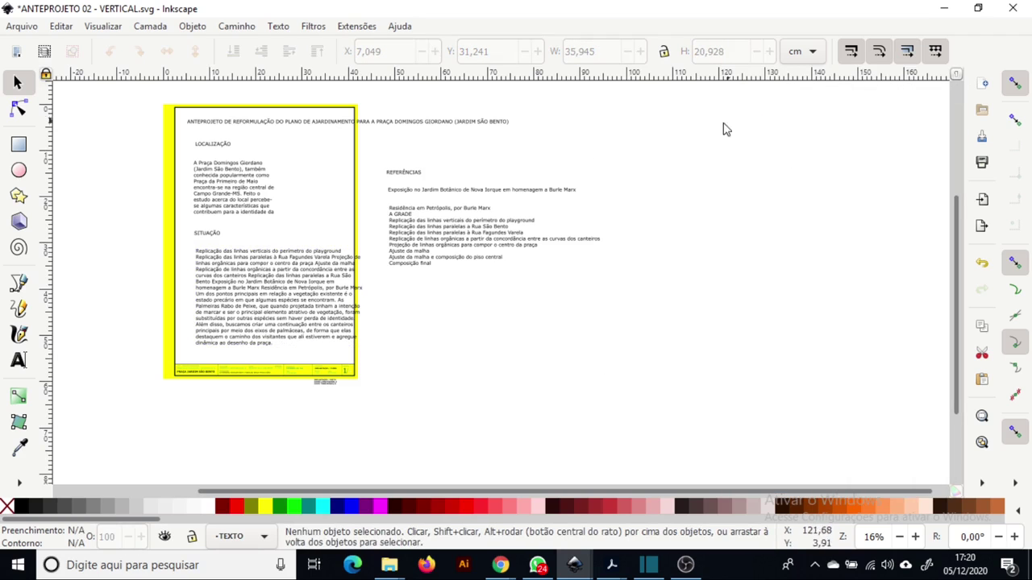
- Set the font size of all text objects on the TEXTO layer to 11 with the Text and Font settings
{"action": "left_click_drag", "start_coordinate": [686, 102], "coordinate": [148, 438]}
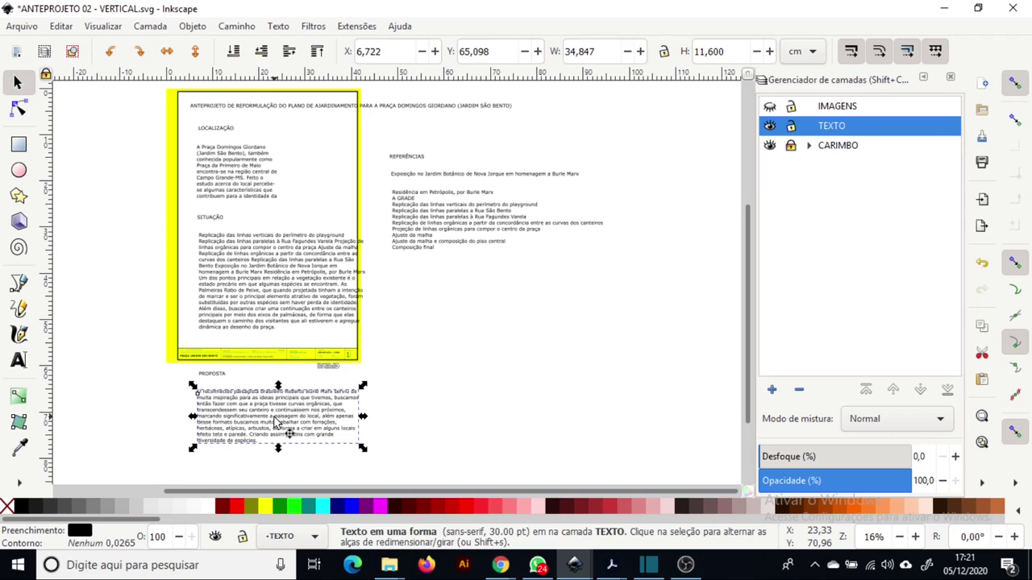
{"action": "key", "text": "Escape"}
{"action": "left_click", "coordinate": [951, 76]}
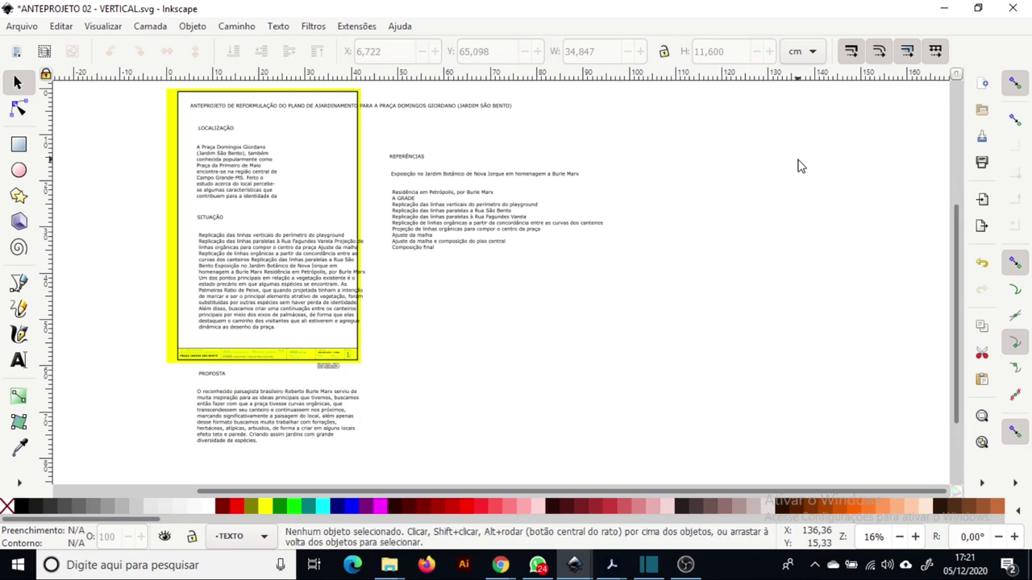
{"action": "left_click", "coordinate": [275, 27]}
{"action": "left_click", "coordinate": [320, 47]}
{"action": "key", "text": "ctrl+a"}
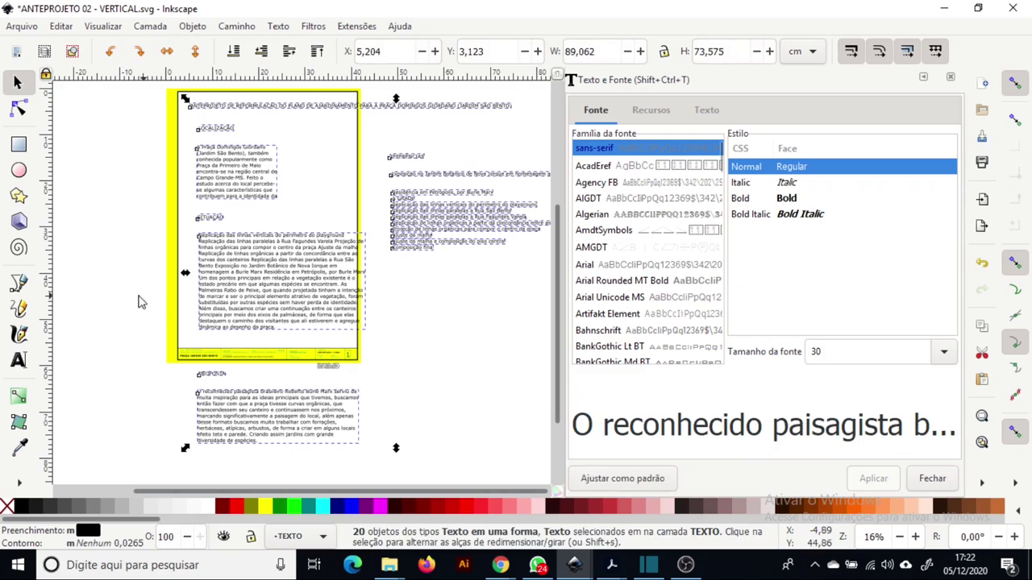
{"action": "left_click_drag", "start_coordinate": [832, 352], "coordinate": [786, 356]}
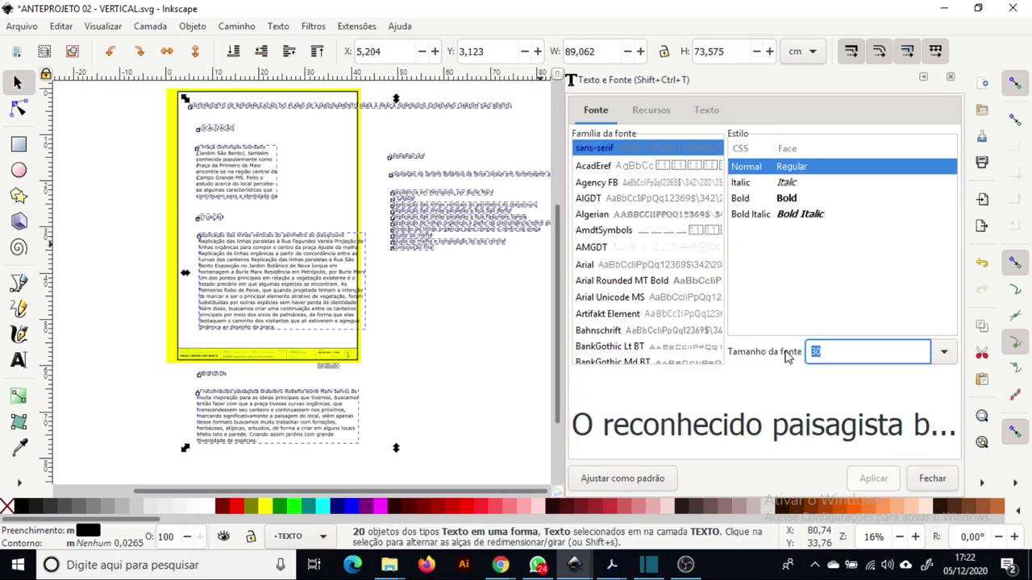
{"action": "type", "text": "11"}
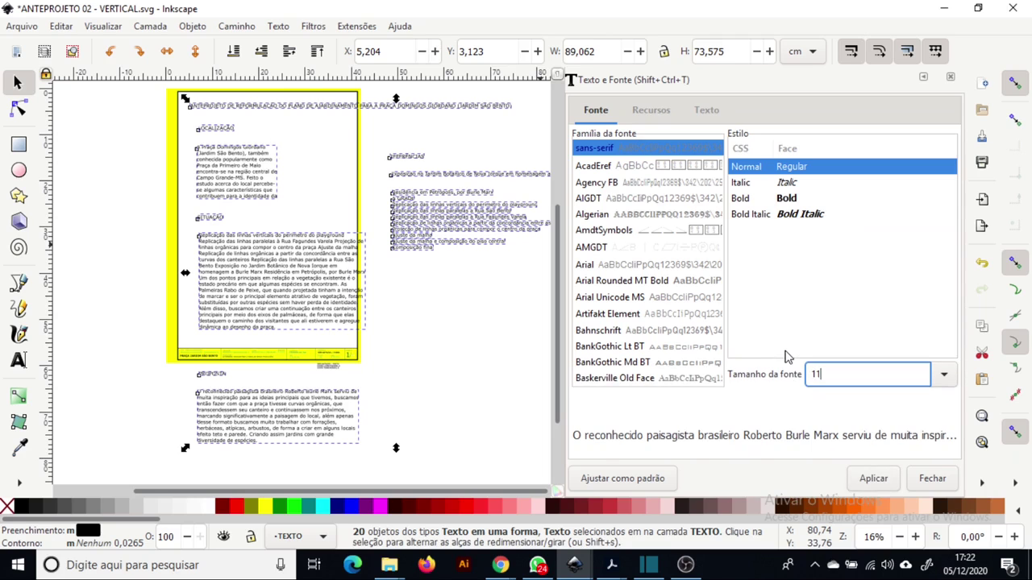
{"action": "left_click", "coordinate": [873, 478]}
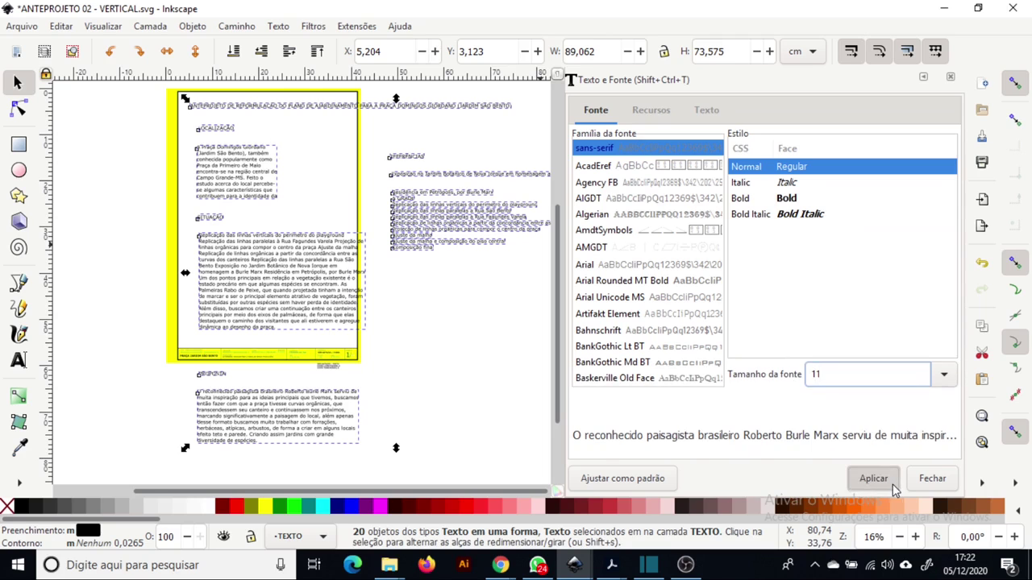
{"action": "left_click", "coordinate": [507, 207]}
{"action": "left_click_drag", "start_coordinate": [452, 316], "coordinate": [416, 335]}
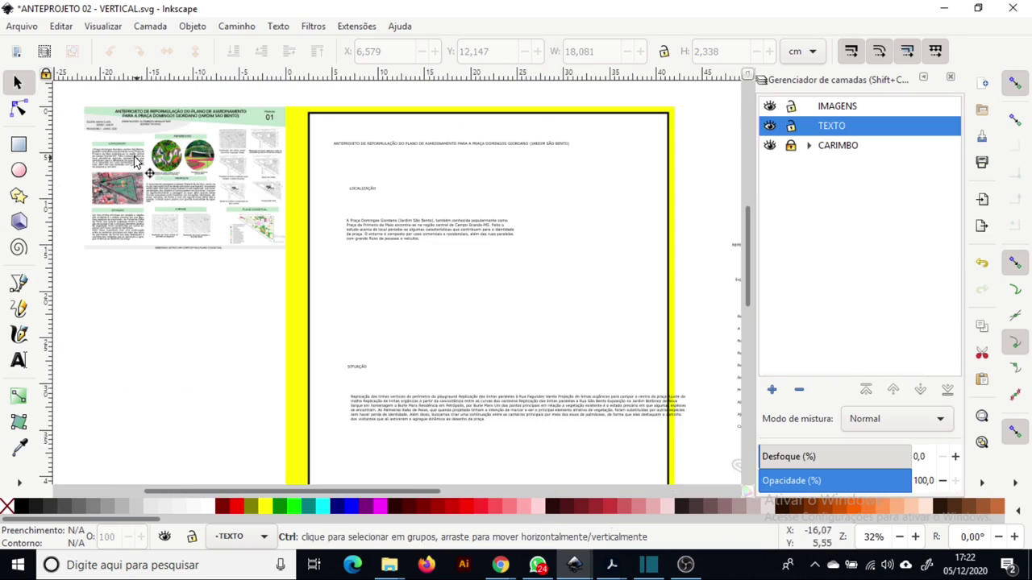
- Place the aerial photo of the square on the sheet beneath the LOCALIZAÇÃO paragraph, following the reference board
{"action": "scroll", "coordinate": [138, 153], "scroll_direction": "up", "scroll_amount": 3}
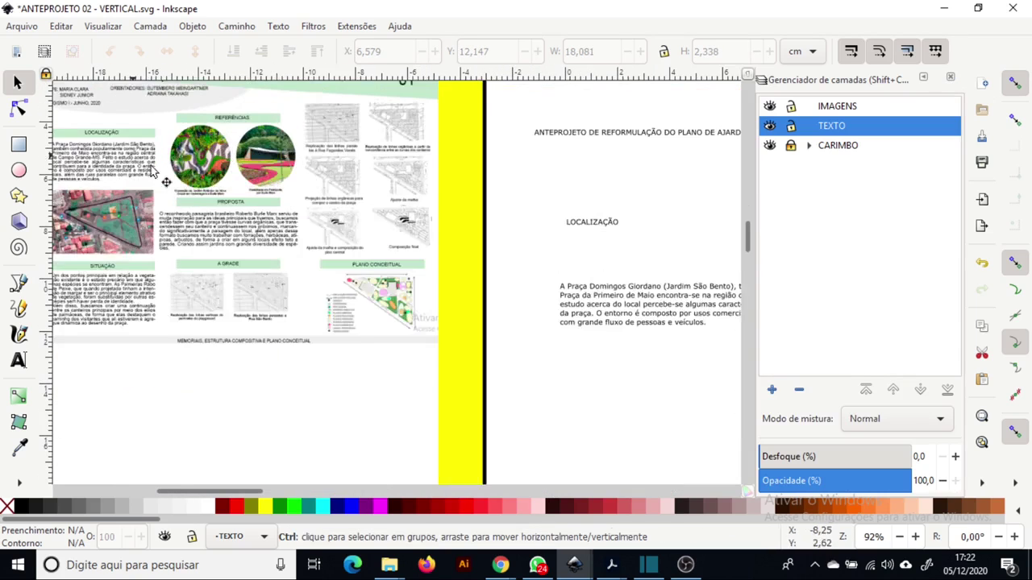
{"action": "left_click_drag", "start_coordinate": [200, 257], "coordinate": [359, 271]}
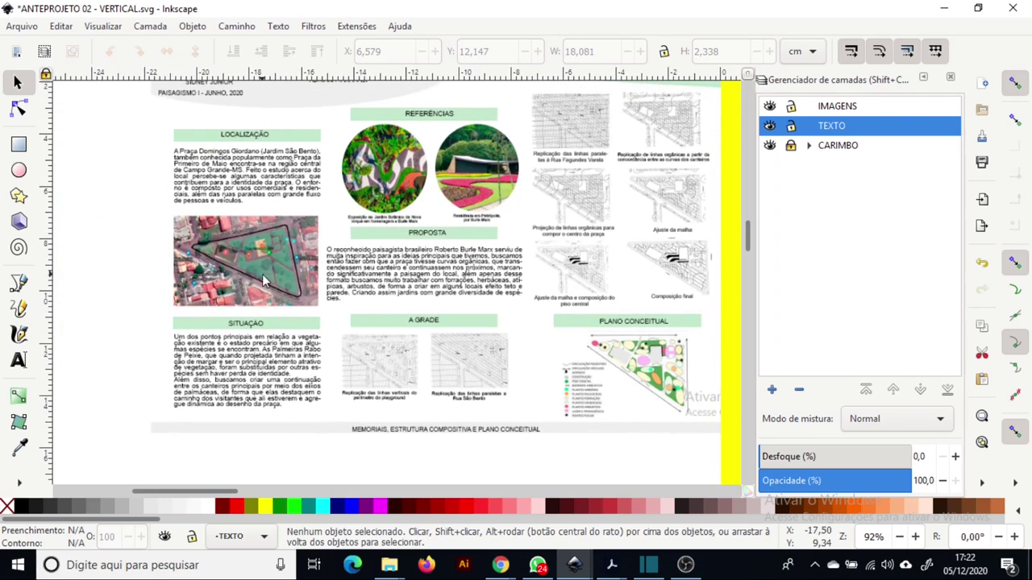
{"action": "scroll", "coordinate": [284, 180], "scroll_direction": "down", "scroll_amount": 2, "text": "ctrl"}
{"action": "left_click_drag", "start_coordinate": [612, 212], "coordinate": [342, 190]}
{"action": "left_click", "coordinate": [372, 217]}
{"action": "left_click", "coordinate": [358, 252]}
{"action": "left_click_drag", "start_coordinate": [359, 252], "coordinate": [370, 225]}
- Move the SITUAÇÃO heading and its paragraph up beneath the aerial photo, aligned with the LOCALIZAÇÃO texts
{"action": "scroll", "coordinate": [366, 263], "scroll_direction": "down", "scroll_amount": 3}
{"action": "left_click", "coordinate": [548, 171]}
{"action": "left_click_drag", "start_coordinate": [546, 171], "coordinate": [309, 240]}
{"action": "left_click_drag", "start_coordinate": [358, 289], "coordinate": [329, 267]}
{"action": "left_click_drag", "start_coordinate": [310, 257], "coordinate": [298, 247]}
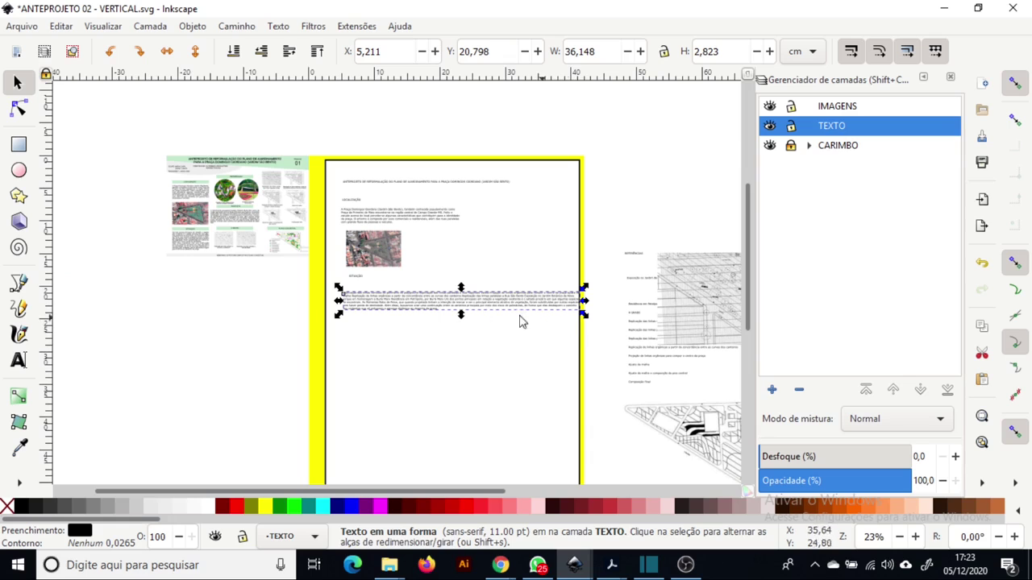
- Narrow the SITUAÇÃO paragraph's text frame to a column about 12 cm wide
{"action": "left_click", "coordinate": [471, 308]}
{"action": "key", "text": "t"}
{"action": "left_click_drag", "start_coordinate": [579, 309], "coordinate": [581, 442]}
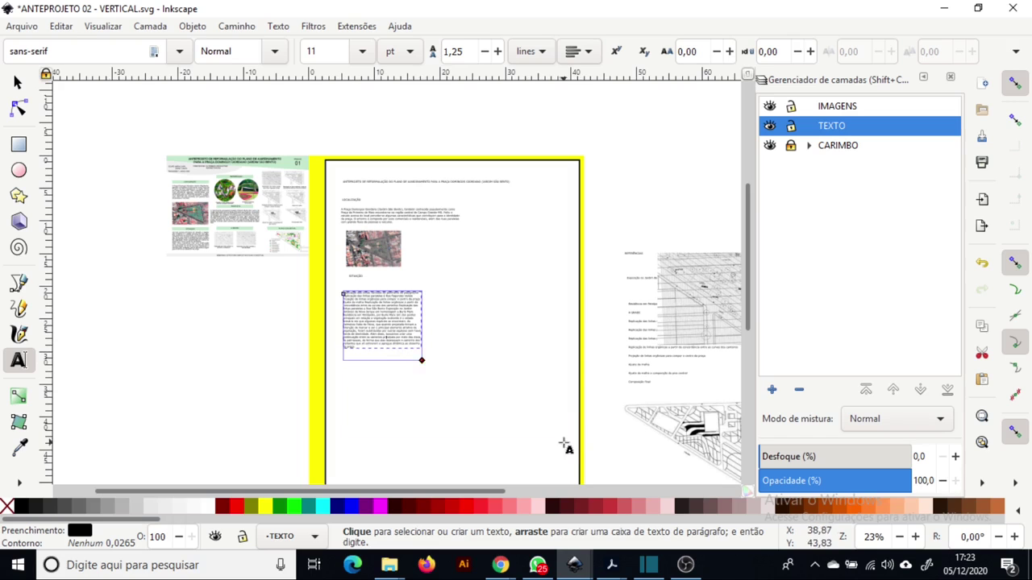
{"action": "left_click", "coordinate": [17, 82]}
{"action": "left_click_drag", "start_coordinate": [426, 355], "coordinate": [150, 349]}
{"action": "key", "text": "ctrl+z"}
{"action": "left_click", "coordinate": [547, 410]}
- Bring the two reference photos onto the sheet and set them side by side beneath the SITUAÇÃO paragraph
{"action": "left_click_drag", "start_coordinate": [607, 121], "coordinate": [703, 291]}
{"action": "left_click_drag", "start_coordinate": [645, 241], "coordinate": [133, 292]}
{"action": "left_click_drag", "start_coordinate": [50, 299], "coordinate": [391, 266]}
{"action": "left_click", "coordinate": [391, 265]}
{"action": "left_click_drag", "start_coordinate": [476, 271], "coordinate": [386, 222]}
{"action": "left_click_drag", "start_coordinate": [421, 181], "coordinate": [404, 199]}
{"action": "left_click_drag", "start_coordinate": [489, 179], "coordinate": [350, 255]}
{"action": "left_click_drag", "start_coordinate": [376, 242], "coordinate": [315, 367]}
{"action": "scroll", "coordinate": [184, 138], "scroll_direction": "up", "scroll_amount": 5}
{"action": "scroll", "coordinate": [183, 140], "scroll_direction": "down", "scroll_amount": 5}
{"action": "scroll", "coordinate": [459, 286], "scroll_direction": "up", "scroll_amount": 3}
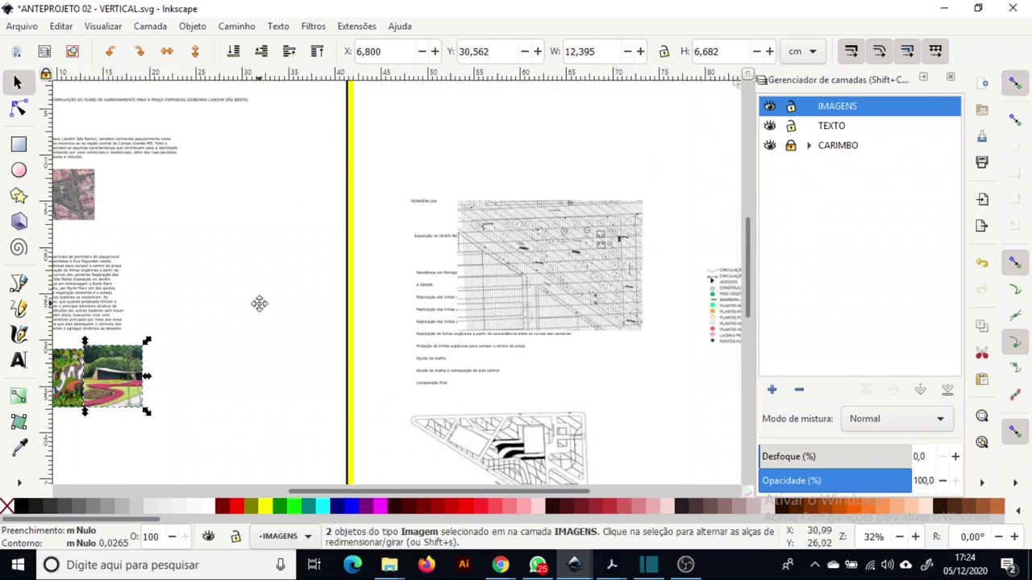
- Move the REFERÊNCIAS heading above the two photos and the PROPOSTA heading and paragraph beneath them
{"action": "left_click", "coordinate": [561, 162]}
{"action": "scroll", "coordinate": [562, 166], "scroll_direction": "down", "scroll_amount": 3}
{"action": "left_click_drag", "start_coordinate": [560, 166], "coordinate": [282, 275]}
{"action": "mouse_move", "coordinate": [350, 292]}
{"action": "left_mouse_down"}
{"action": "mouse_move", "coordinate": [339, 315]}
{"action": "mouse_move", "coordinate": [341, 304]}
{"action": "left_mouse_up"}
{"action": "left_click", "coordinate": [436, 311]}
{"action": "left_click_drag", "start_coordinate": [571, 311], "coordinate": [461, 120]}
{"action": "left_click_drag", "start_coordinate": [179, 281], "coordinate": [176, 145]}
{"action": "left_click", "coordinate": [251, 306]}
{"action": "left_click_drag", "start_coordinate": [252, 308], "coordinate": [237, 161]}
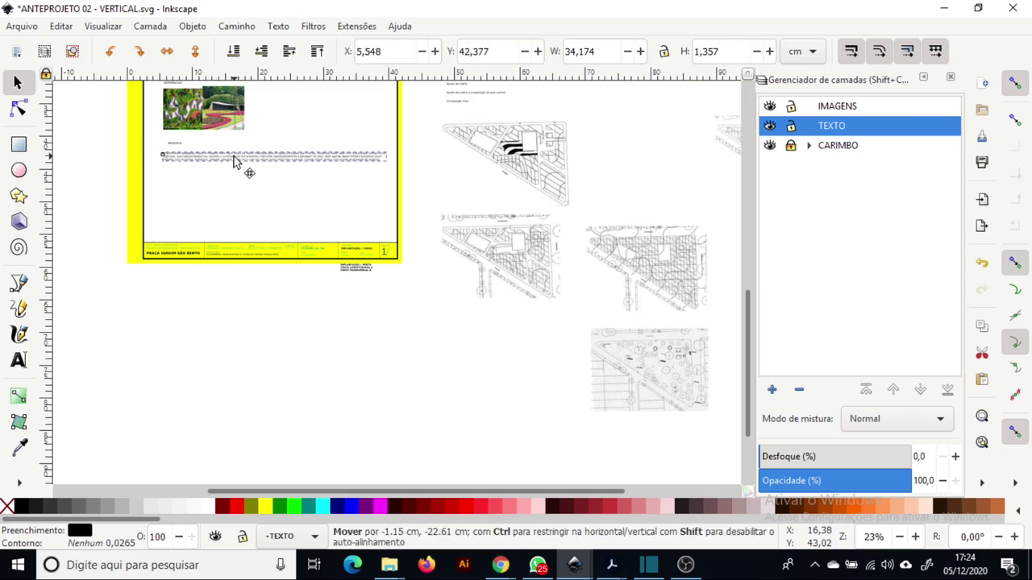
- Narrow the PROPOSTA paragraph's text frame to a column like the SITUAÇÃO one
{"action": "key", "text": "t"}
{"action": "left_click_drag", "start_coordinate": [395, 243], "coordinate": [259, 459]}
{"action": "key", "text": "F1"}
- Move the large line drawing clear of the caption texts and compare the captions with the reference board in Acrobat
{"action": "left_click_drag", "start_coordinate": [549, 275], "coordinate": [611, 165]}
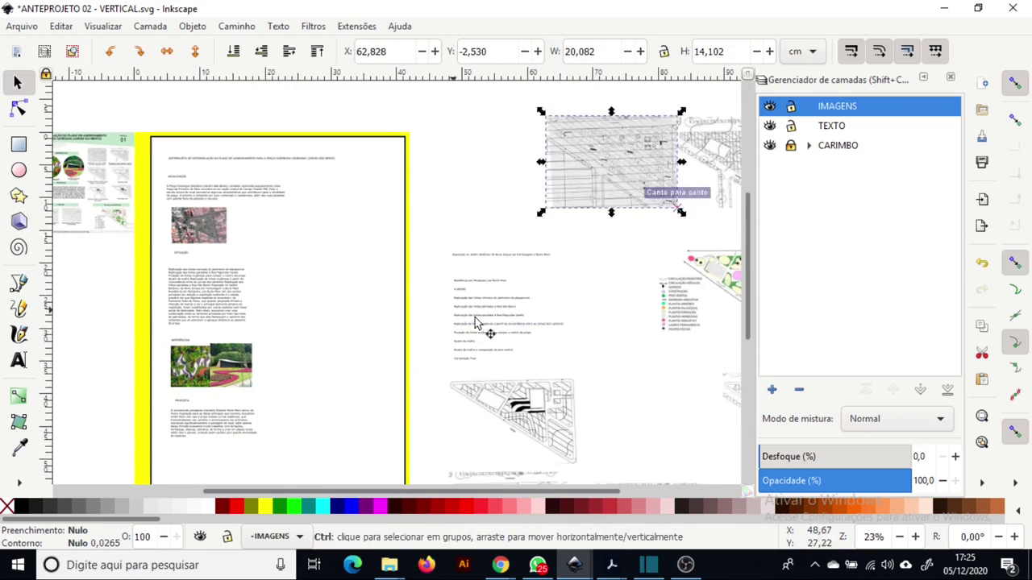
{"action": "scroll", "coordinate": [514, 326], "scroll_direction": "up", "scroll_amount": 2}
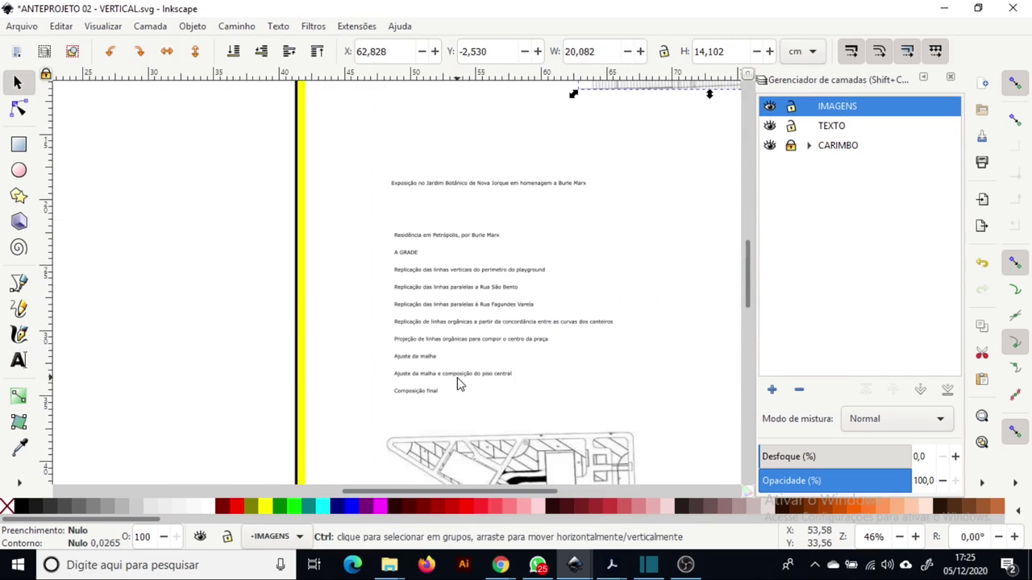
{"action": "scroll", "coordinate": [457, 384], "scroll_direction": "up", "scroll_amount": 2, "text": "ctrl"}
{"action": "scroll", "coordinate": [474, 401], "scroll_direction": "down", "scroll_amount": 2, "text": "ctrl"}
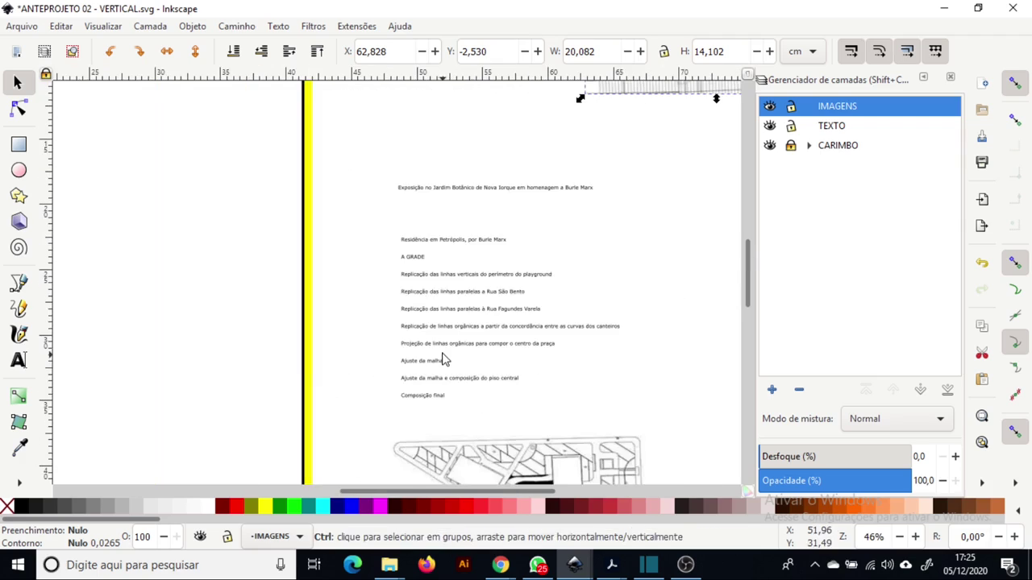
{"action": "scroll", "coordinate": [444, 359], "scroll_direction": "down", "scroll_amount": 2, "text": "ctrl"}
{"action": "key", "text": "alt+Tab"}
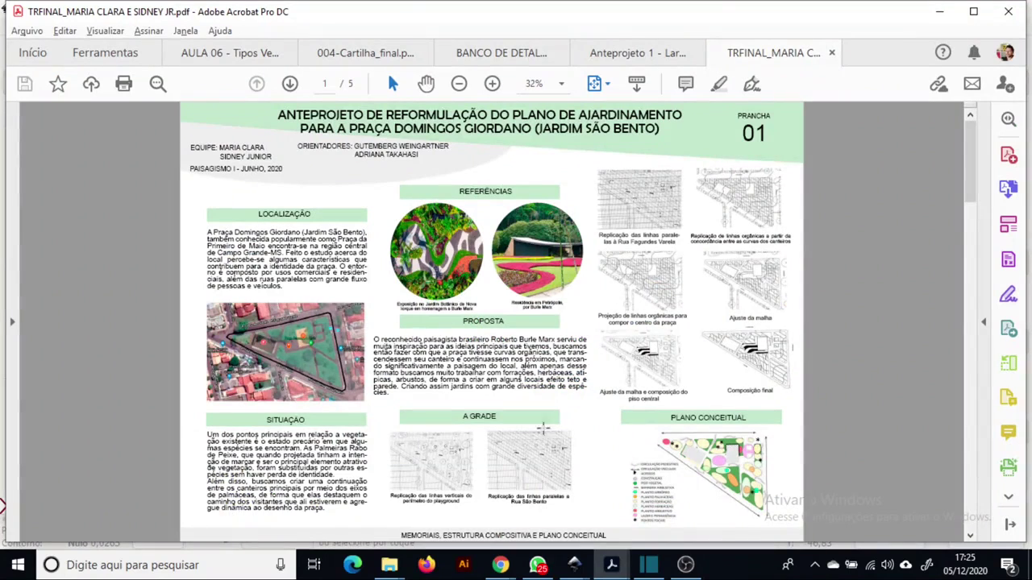
{"action": "key", "text": "alt+Tab"}
{"action": "scroll", "coordinate": [438, 352], "scroll_direction": "down", "scroll_amount": 1, "text": "ctrl"}
{"action": "key", "text": "alt+Tab"}
{"action": "key", "text": "alt+Tab"}
- Place the conceptual plan image just above the title block in the sheet's second column and bring the A GRADE heading onto the sheet
{"action": "left_click_drag", "start_coordinate": [508, 287], "coordinate": [235, 401]}
{"action": "scroll", "coordinate": [376, 307], "scroll_direction": "up", "scroll_amount": 3, "text": "ctrl"}
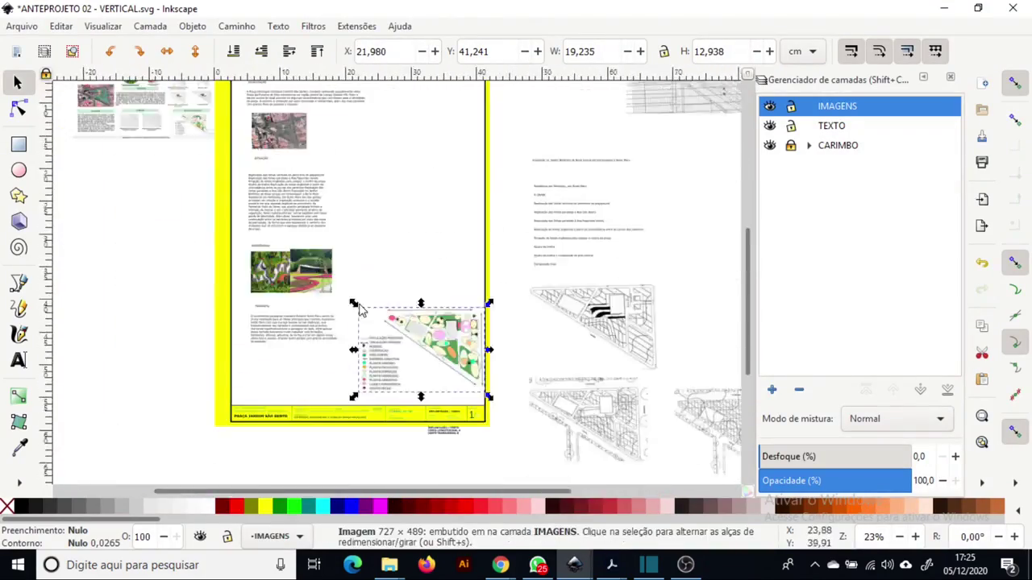
{"action": "scroll", "coordinate": [387, 234], "scroll_direction": "up", "scroll_amount": 1, "text": "ctrl"}
{"action": "left_click", "coordinate": [331, 153]}
{"action": "scroll", "coordinate": [532, 396], "scroll_direction": "down", "scroll_amount": 1, "text": "ctrl"}
{"action": "left_click_drag", "start_coordinate": [550, 287], "coordinate": [176, 127]}
{"action": "scroll", "coordinate": [176, 127], "scroll_direction": "down", "scroll_amount": 2, "text": "ctrl"}
{"action": "scroll", "coordinate": [355, 259], "scroll_direction": "up", "scroll_amount": 3, "text": "ctrl"}
{"action": "scroll", "coordinate": [347, 319], "scroll_direction": "down", "scroll_amount": 1, "text": "ctrl"}
- Add a PLANO CONCEITUAL text heading above the conceptual plan, taking the wording from the reference PDF
{"action": "key", "text": "alt+Tab"}
{"action": "key", "text": "alt+Tab"}
{"action": "scroll", "coordinate": [400, 363], "scroll_direction": "down", "scroll_amount": 3, "text": "ctrl"}
{"action": "scroll", "coordinate": [216, 397], "scroll_direction": "up", "scroll_amount": 3, "text": "ctrl"}
{"action": "left_click", "coordinate": [18, 359]}
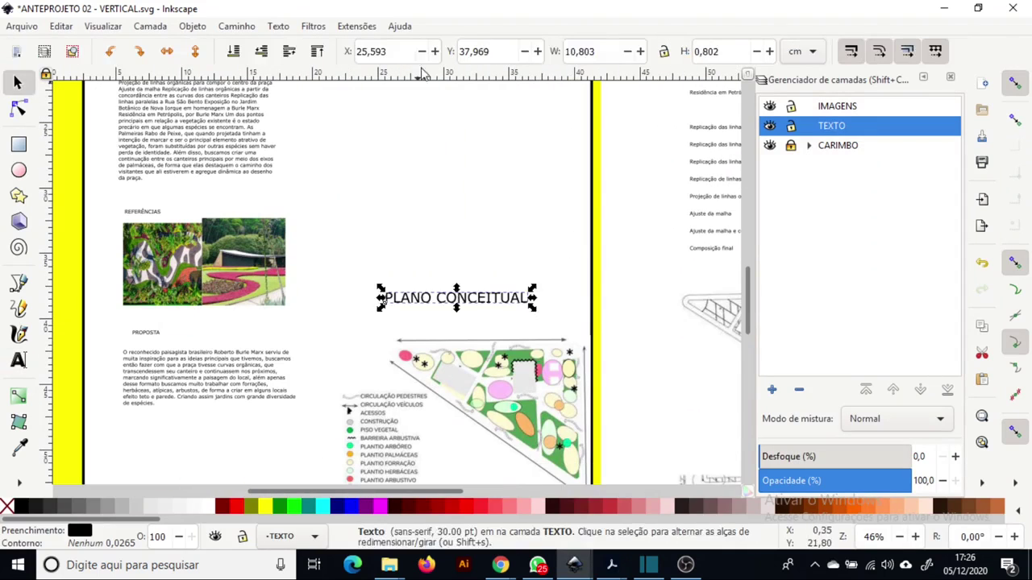
{"action": "key", "text": "t"}
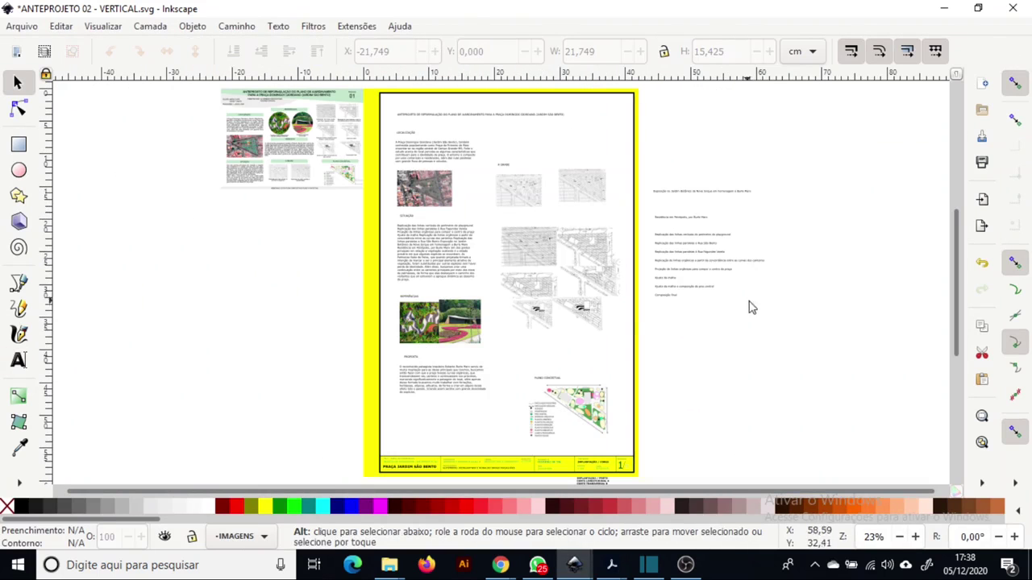
- Check the drawings against the reference board, lock the width-height ratio and set the A GRADE drawings' width to 7 cm
{"action": "left_click", "coordinate": [542, 266]}
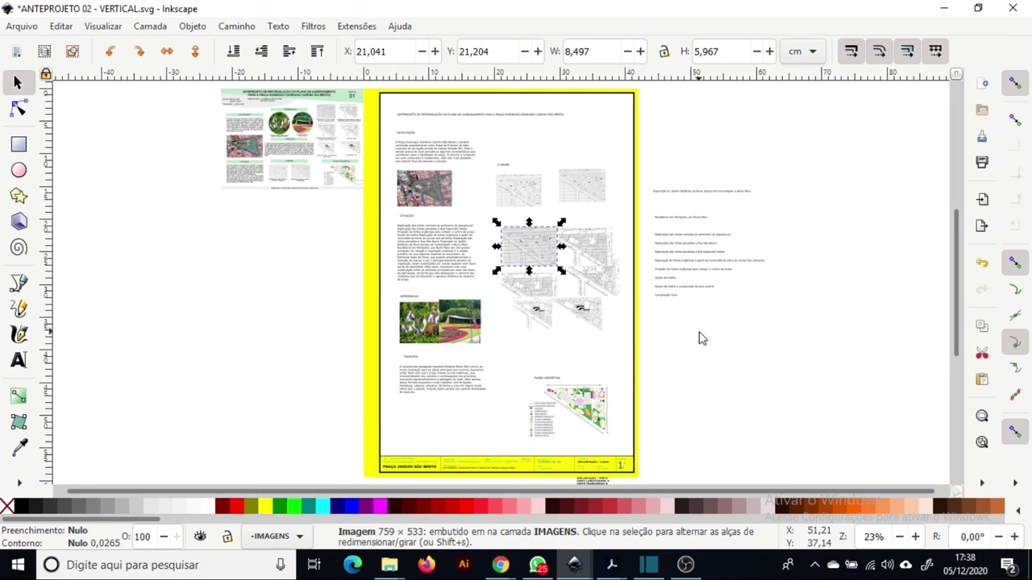
{"action": "key", "text": "alt+Tab"}
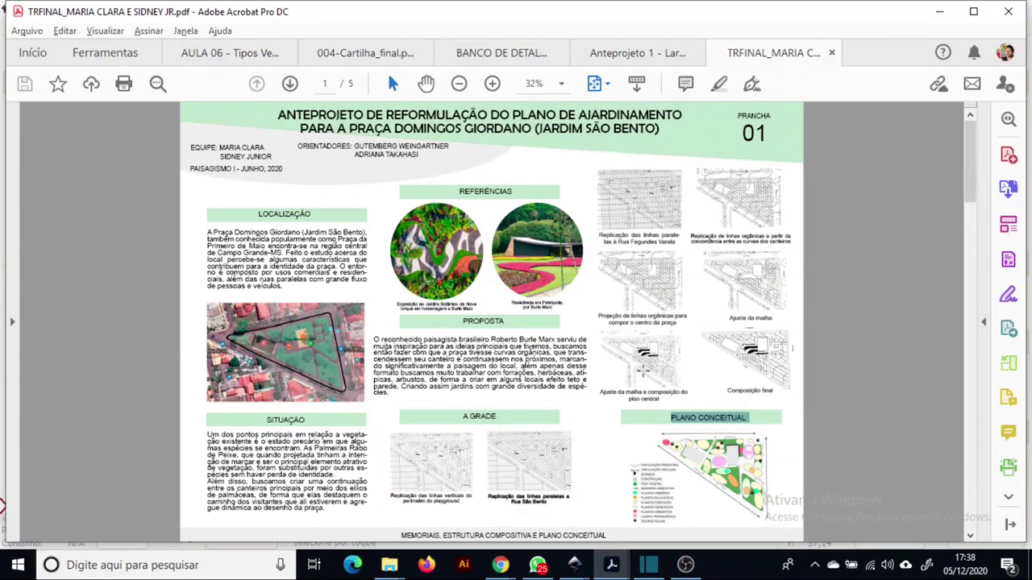
{"action": "key", "text": "alt+Tab"}
{"action": "left_click", "coordinate": [524, 205]}
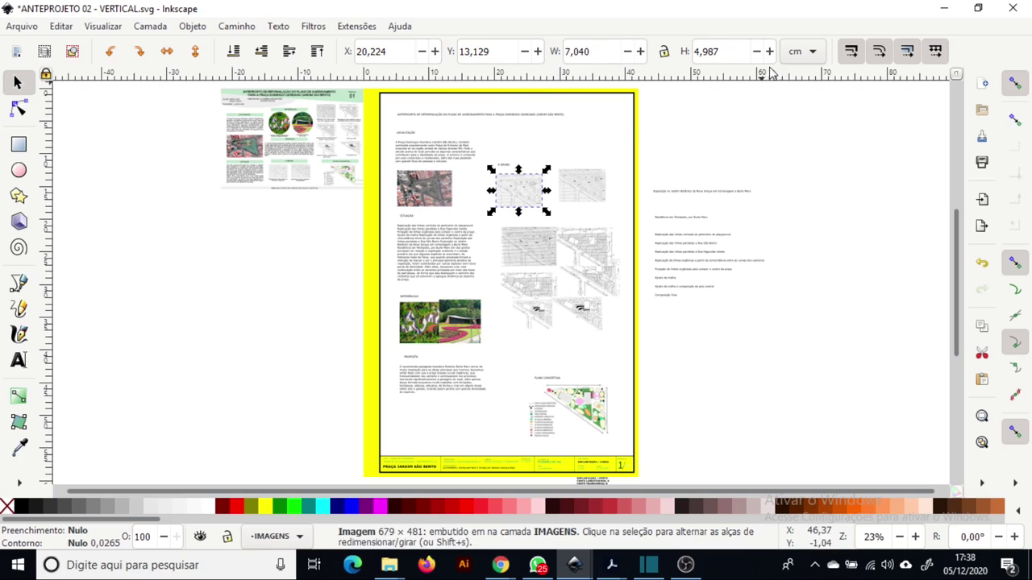
{"action": "left_click", "coordinate": [664, 53]}
{"action": "left_click", "coordinate": [613, 53]}
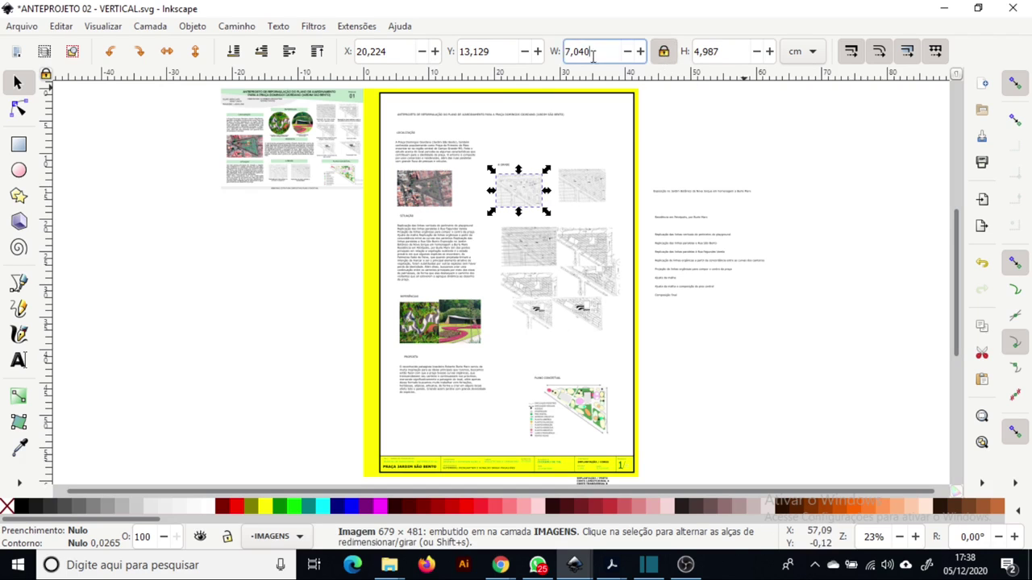
{"action": "left_click", "coordinate": [581, 185]}
{"action": "type", "text": "7"}
{"action": "key", "text": "Return"}
- Set the width of both drawings in the row beneath the A GRADE pair to 7 cm, keeping proportions
{"action": "left_click", "coordinate": [527, 253]}
{"action": "double_click", "coordinate": [587, 50]}
{"action": "type", "text": "7"}
{"action": "key", "text": "Return"}
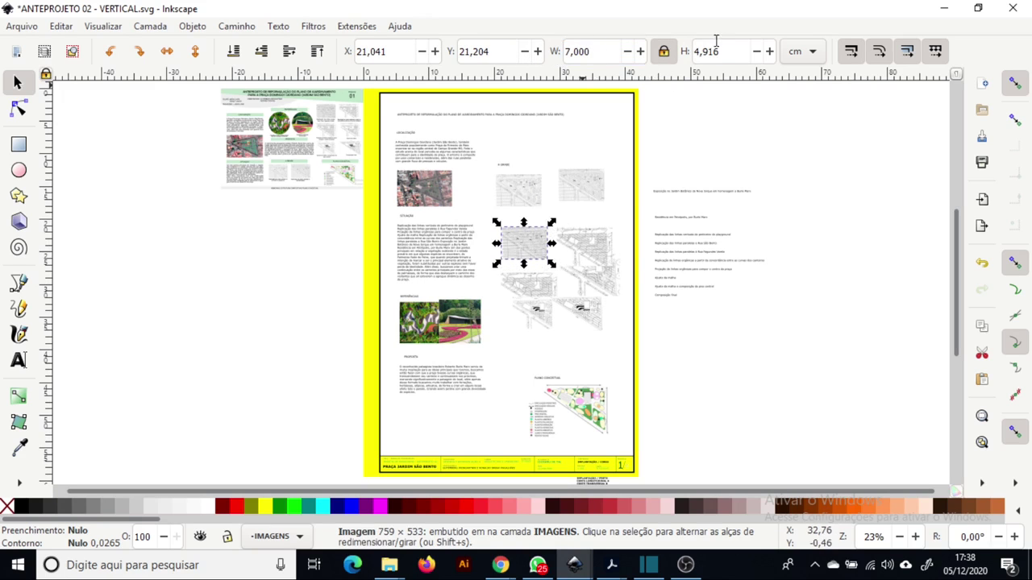
{"action": "left_click", "coordinate": [588, 251]}
{"action": "left_click", "coordinate": [610, 51]}
{"action": "type", "text": "7"}
{"action": "key", "text": "Return"}
- Set the width of the remaining composition drawings in the lower rows to 7 cm, keeping proportions
{"action": "left_click", "coordinate": [605, 271]}
{"action": "double_click", "coordinate": [604, 51]}
{"action": "type", "text": "7"}
{"action": "key", "text": "Return"}
{"action": "left_click", "coordinate": [539, 290]}
{"action": "double_click", "coordinate": [605, 51]}
{"action": "type", "text": "7"}
{"action": "key", "text": "Return"}
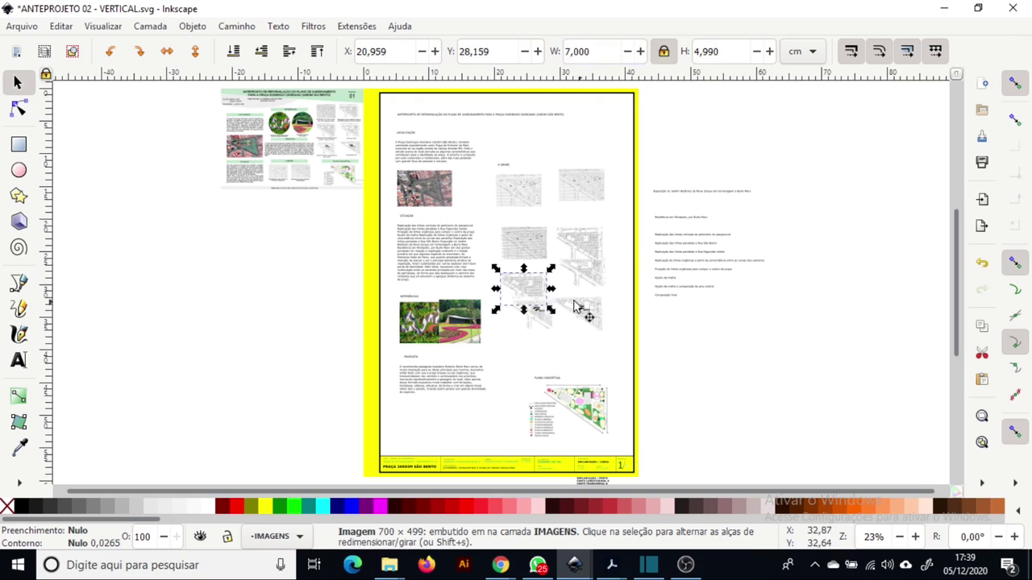
{"action": "double_click", "coordinate": [604, 51]}
{"action": "type", "text": "7"}
{"action": "key", "text": "Return"}
- Space the second-column drawings down into even rows beside their neighbours and nudge the conceptual plan slightly lower
{"action": "mouse_move", "coordinate": [589, 324]}
{"action": "left_mouse_down"}
{"action": "mouse_move", "coordinate": [594, 350]}
{"action": "mouse_move", "coordinate": [585, 342]}
{"action": "left_mouse_up"}
{"action": "left_click_drag", "start_coordinate": [584, 283], "coordinate": [582, 298]}
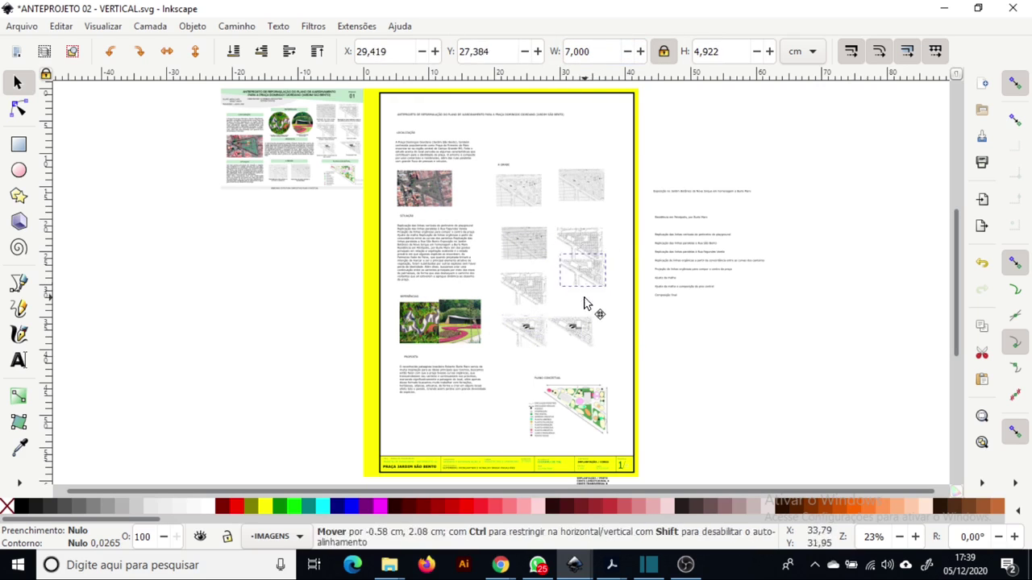
{"action": "left_click_drag", "start_coordinate": [582, 420], "coordinate": [577, 426]}
- Set each of the two REFERÊNCIAS photos to 6 cm wide and separate them with a gap
{"action": "left_click", "coordinate": [420, 322]}
{"action": "double_click", "coordinate": [605, 51]}
{"action": "type", "text": "6"}
{"action": "left_click", "coordinate": [472, 328]}
{"action": "double_click", "coordinate": [604, 51]}
{"action": "type", "text": "6"}
{"action": "key", "text": "Return"}
{"action": "left_click_drag", "start_coordinate": [462, 326], "coordinate": [473, 328]}
{"action": "left_click", "coordinate": [780, 348]}
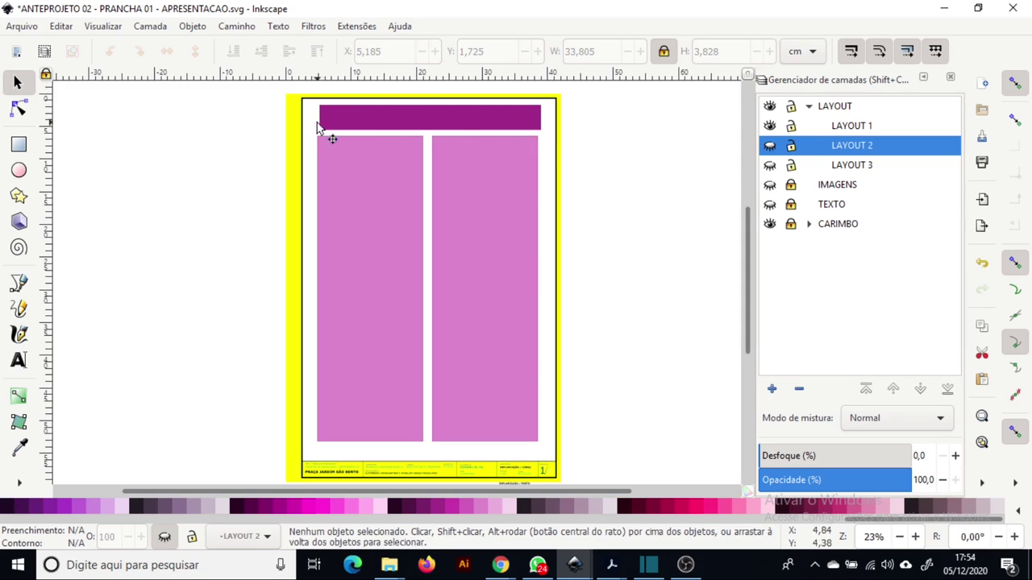
- Rework the two tall column blocks of LAYOUT 1 into three equal, narrower columns beneath the title block
{"action": "left_click", "coordinate": [390, 269]}
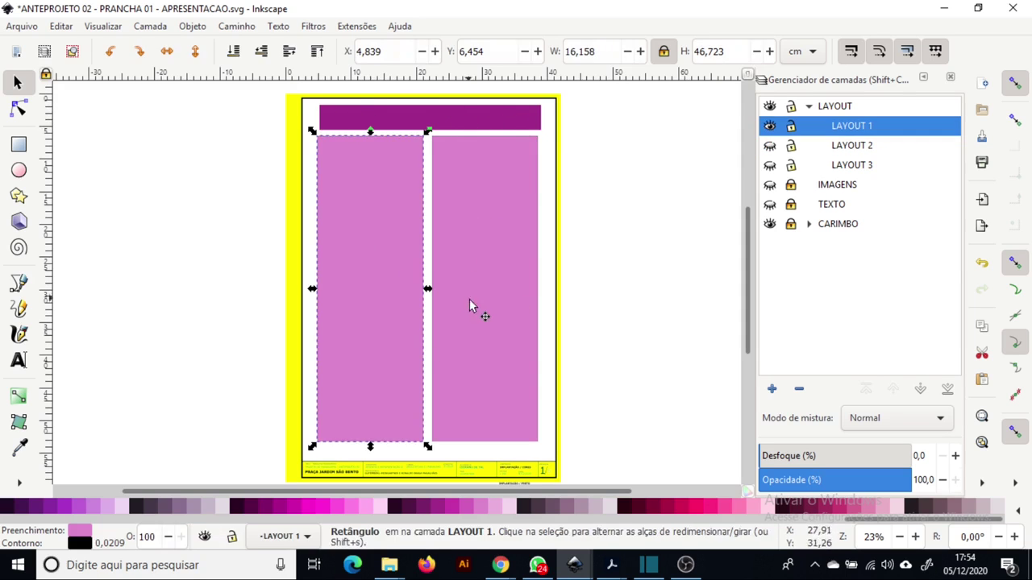
{"action": "left_click", "coordinate": [476, 314], "text": "shift"}
{"action": "left_click", "coordinate": [583, 322]}
{"action": "left_click", "coordinate": [516, 327]}
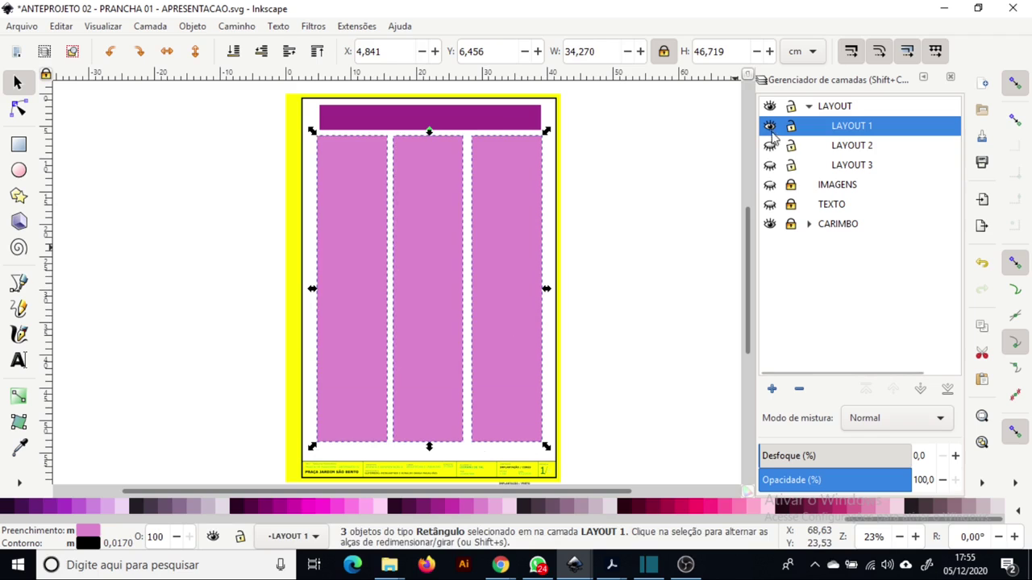
- Show LAYOUT 2 instead of LAYOUT 1 and split its uppermost wide blue block into two blocks side by side
{"action": "left_click", "coordinate": [770, 131]}
{"action": "left_click", "coordinate": [708, 179]}
{"action": "left_click", "coordinate": [772, 146]}
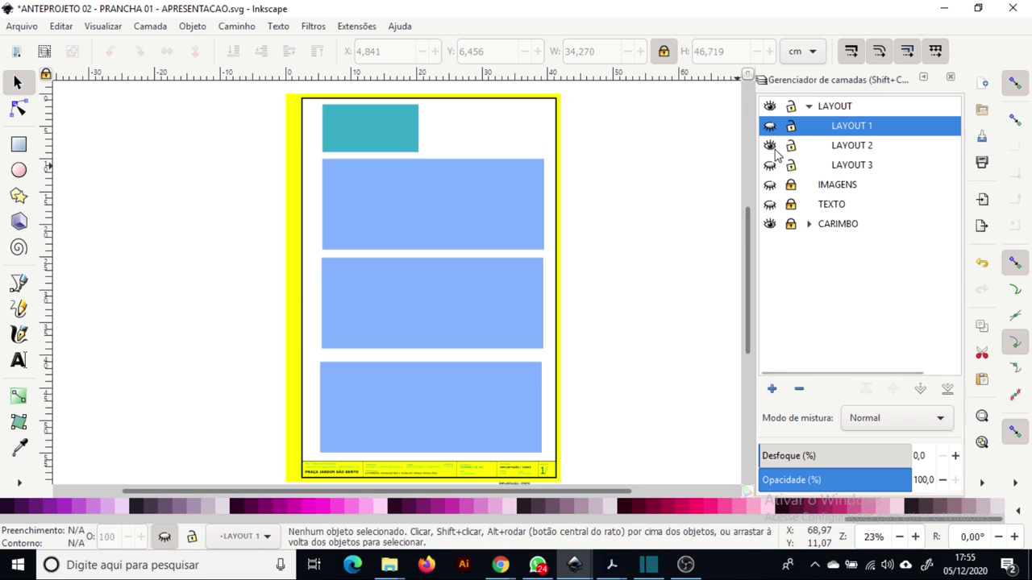
{"action": "left_click", "coordinate": [386, 133]}
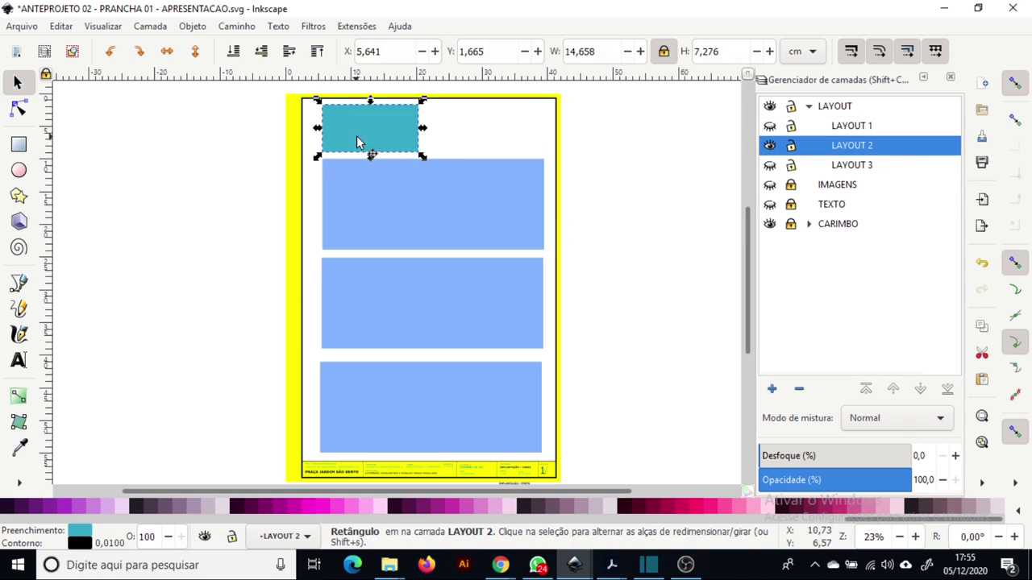
{"action": "left_click", "coordinate": [385, 219]}
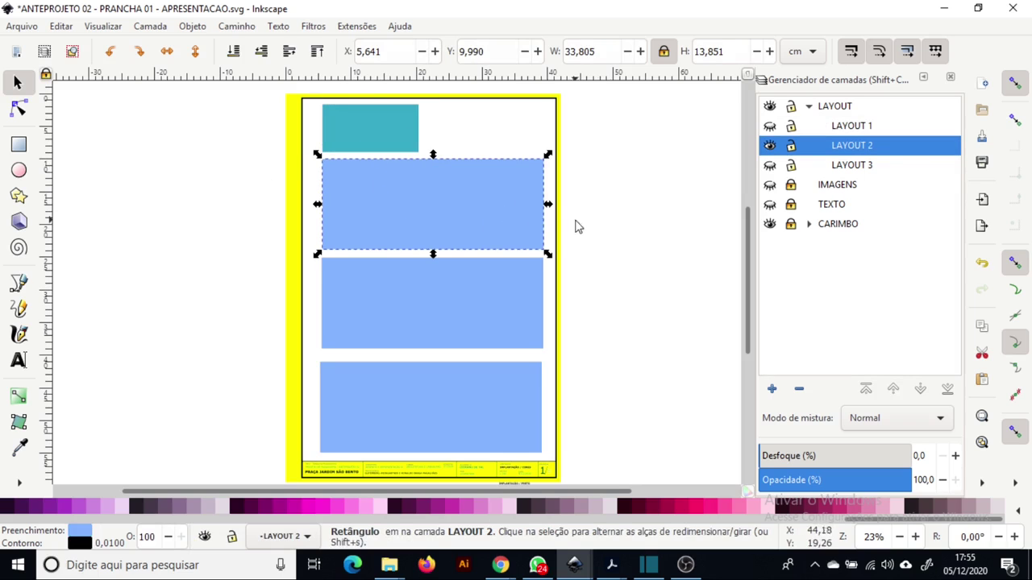
{"action": "left_click_drag", "start_coordinate": [548, 204], "coordinate": [428, 200]}
{"action": "left_click_drag", "start_coordinate": [380, 226], "coordinate": [545, 210]}
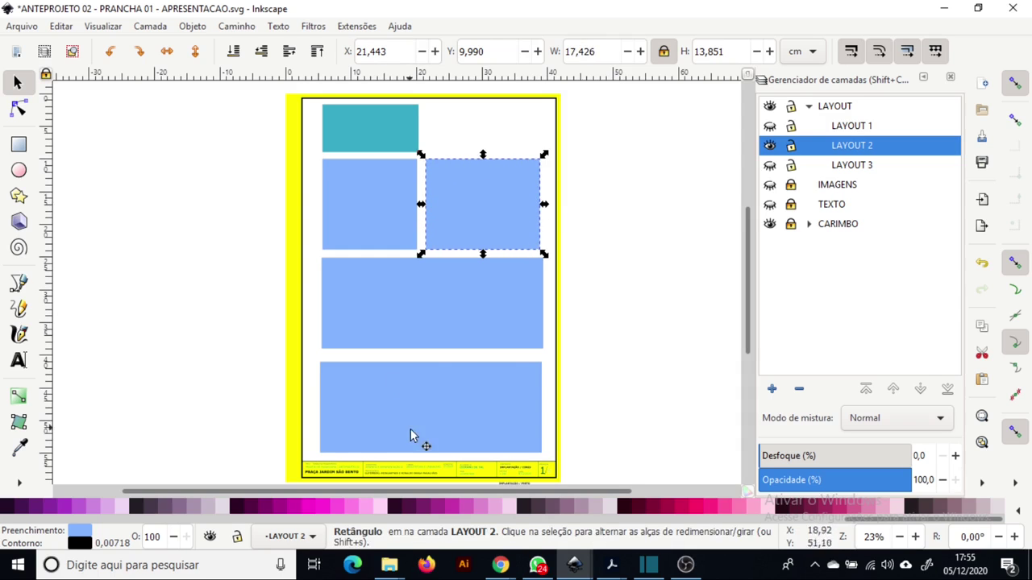
- Show LAYOUT 3 instead of LAYOUT 2 and examine how its title block and content blocks are arranged
{"action": "left_click", "coordinate": [770, 145]}
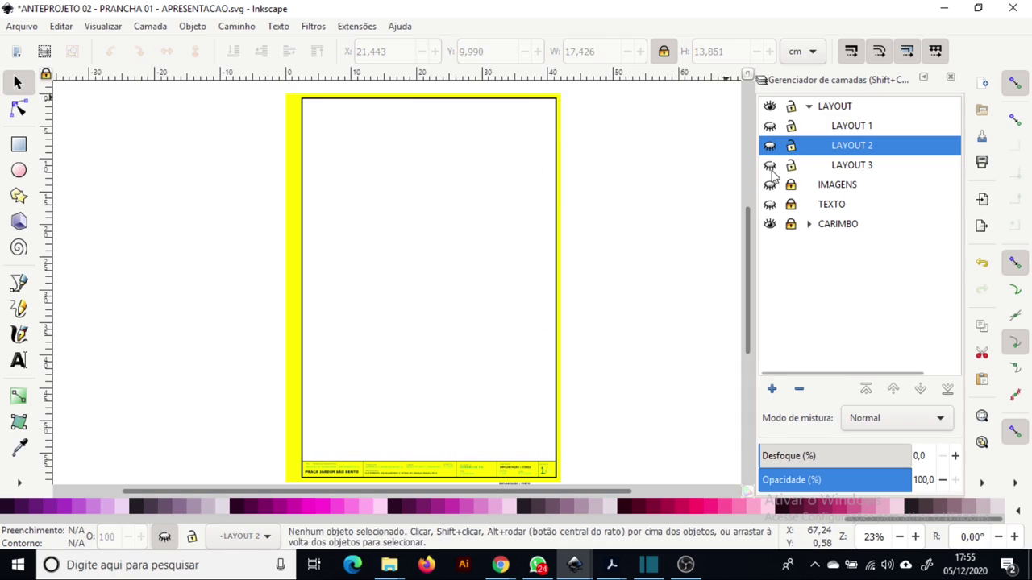
{"action": "left_click", "coordinate": [770, 166]}
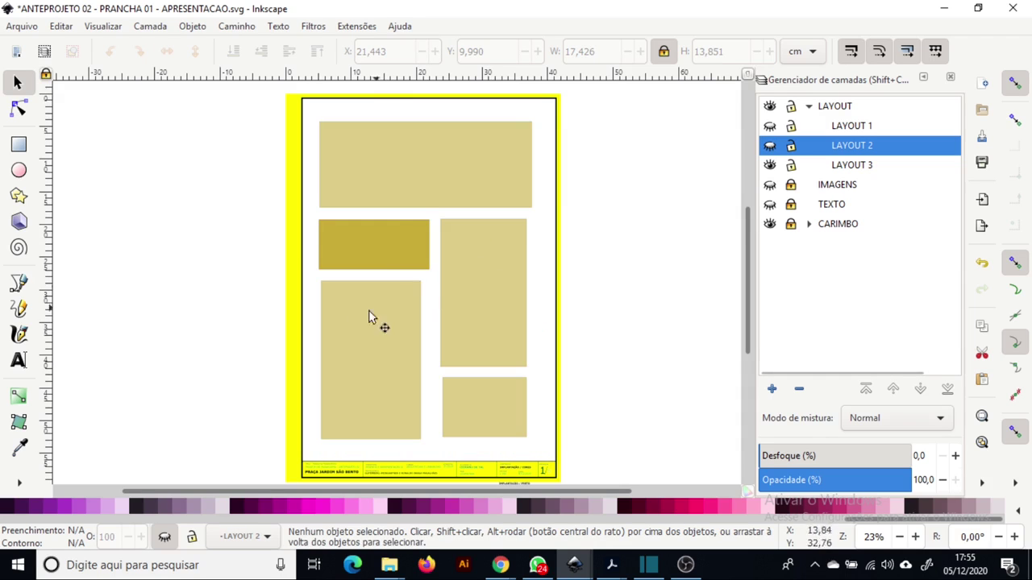
{"action": "left_click", "coordinate": [419, 260]}
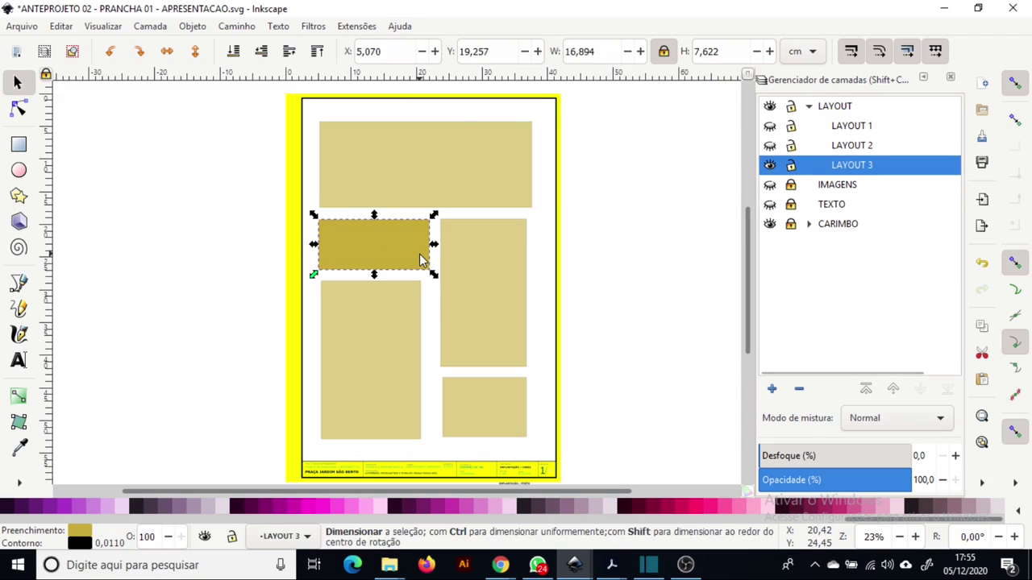
{"action": "left_click", "coordinate": [362, 164]}
{"action": "left_click", "coordinate": [373, 357]}
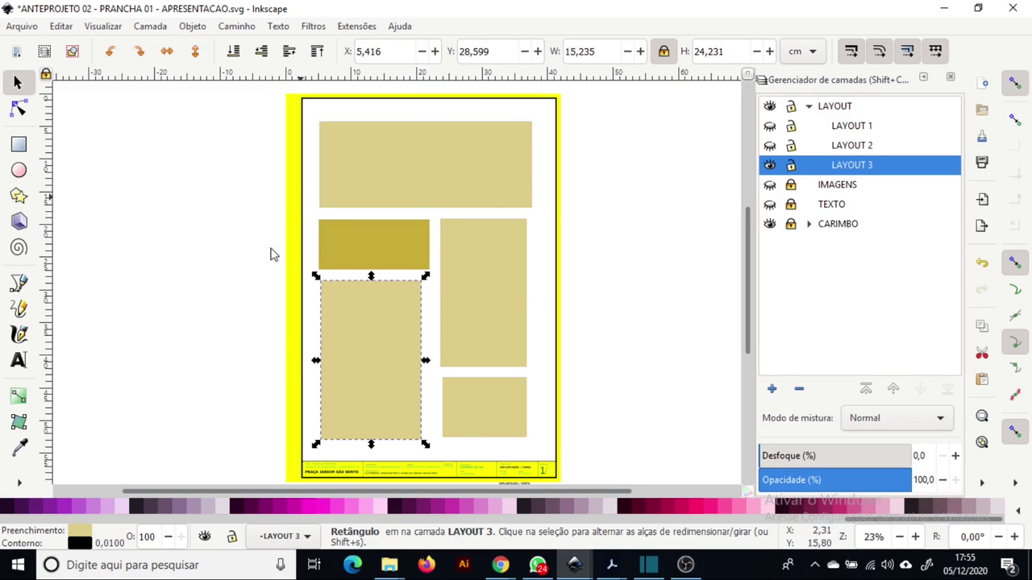
{"action": "left_click", "coordinate": [677, 249]}
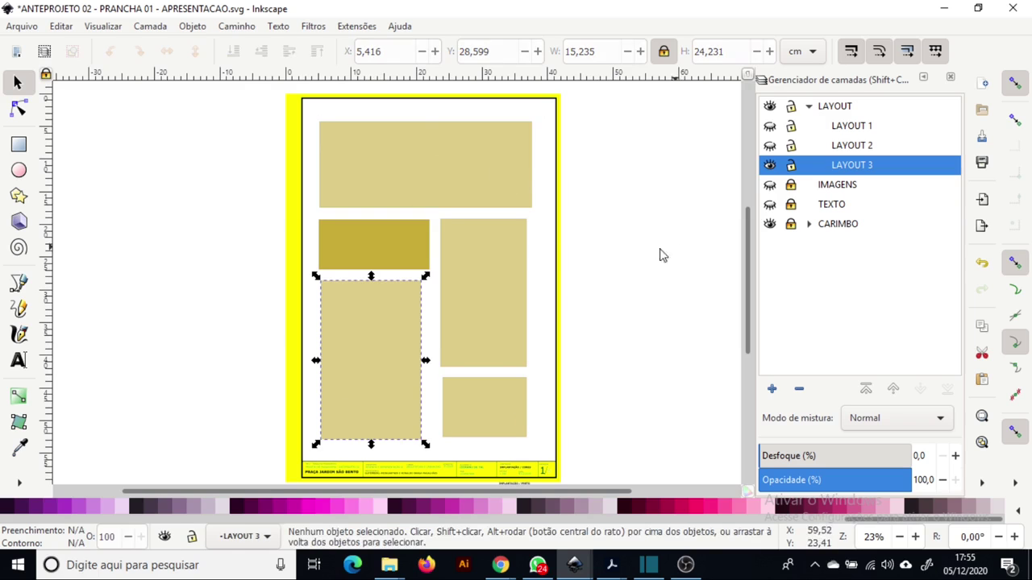
{"action": "left_click", "coordinate": [405, 174]}
{"action": "left_click", "coordinate": [415, 242]}
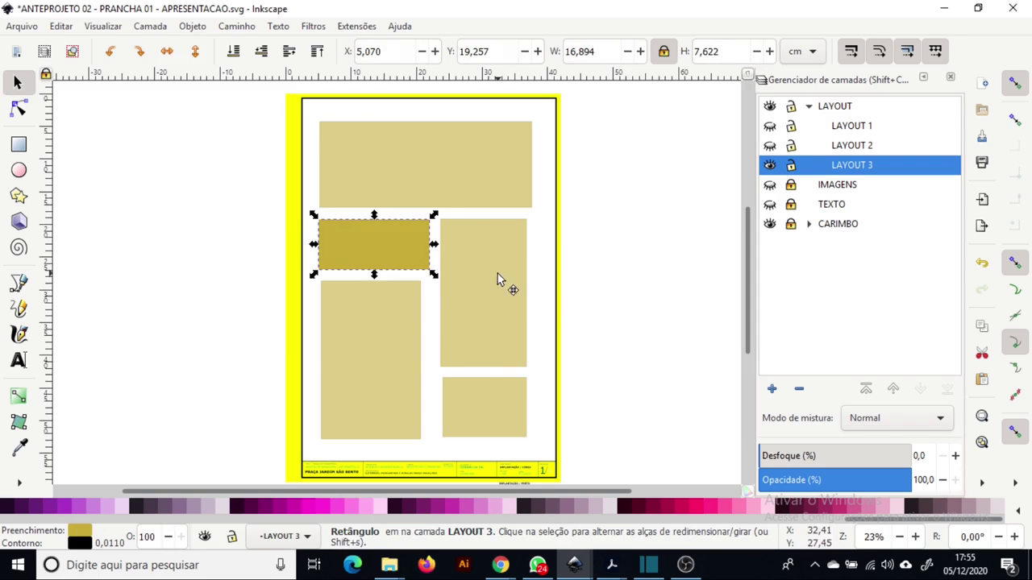
{"action": "left_click", "coordinate": [498, 279]}
{"action": "left_click", "coordinate": [385, 363]}
{"action": "left_click", "coordinate": [495, 415]}
{"action": "left_click", "coordinate": [427, 212]}
{"action": "left_click", "coordinate": [422, 237]}
{"action": "left_click", "coordinate": [453, 276]}
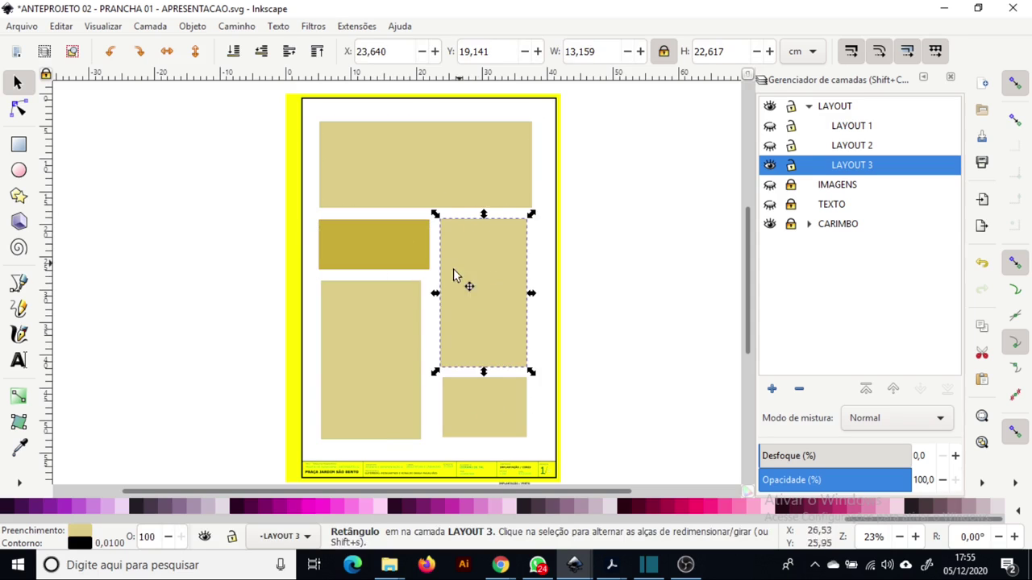
{"action": "left_click", "coordinate": [626, 255]}
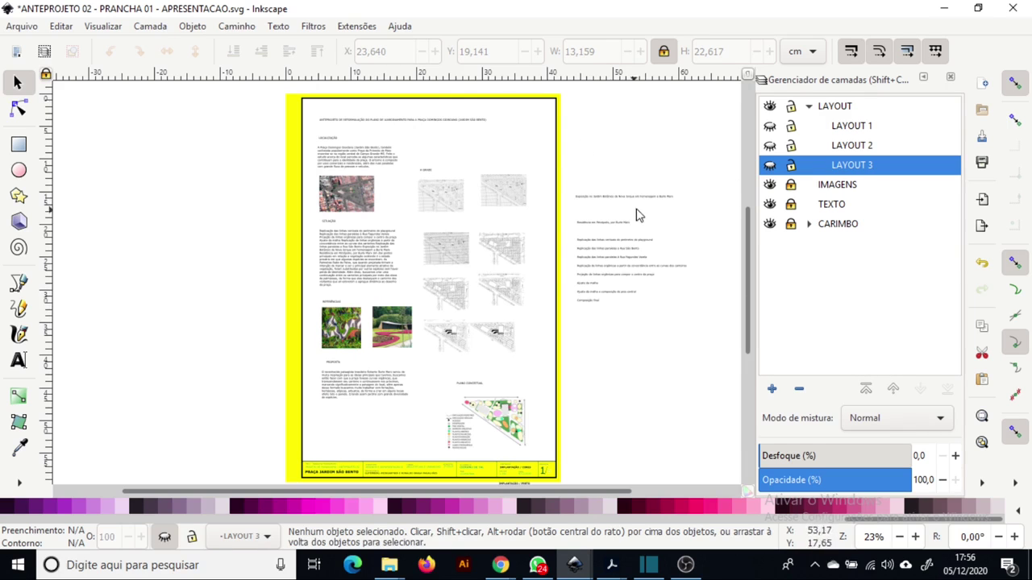
- Reword the board's heading as "ANTEPROJETO DA PRAÇA JARDIM SÃO BENTO" above the reformulation subtitle and wrap it in a narrower text box
{"action": "scroll", "coordinate": [352, 157], "scroll_direction": "up", "scroll_amount": 2, "text": "ctrl"}
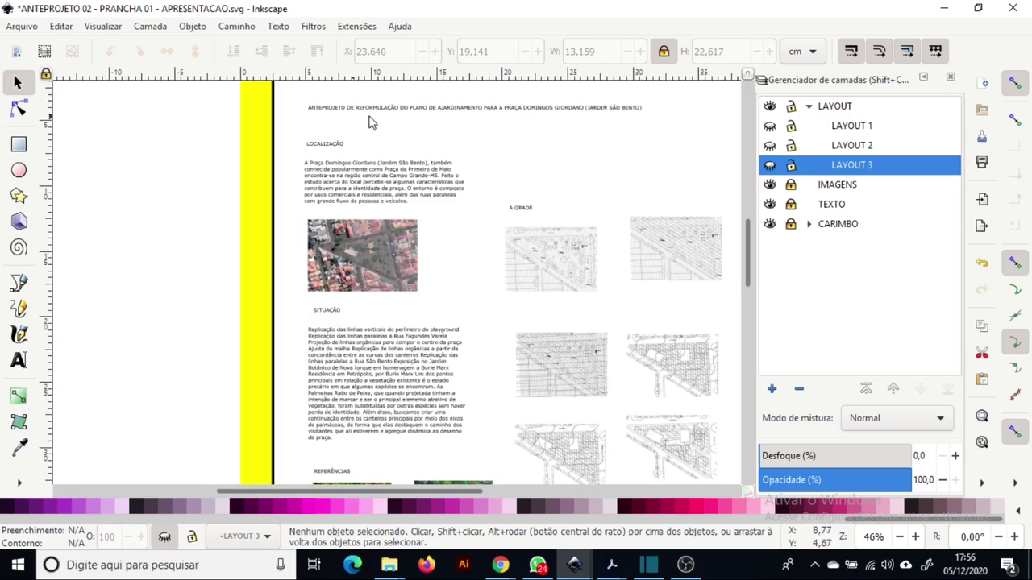
{"action": "scroll", "coordinate": [406, 103], "scroll_direction": "up", "scroll_amount": 2, "text": "ctrl"}
{"action": "scroll", "coordinate": [406, 103], "scroll_direction": "up", "scroll_amount": 2, "text": "ctrl"}
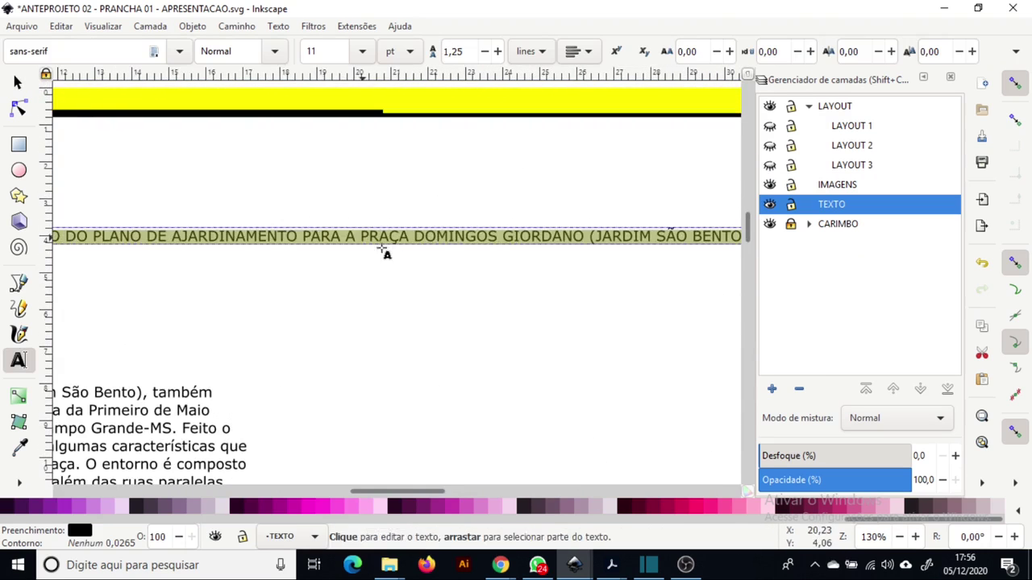
{"action": "left_click_drag", "start_coordinate": [382, 247], "coordinate": [711, 258]}
{"action": "left_click_drag", "start_coordinate": [308, 269], "coordinate": [332, 312]}
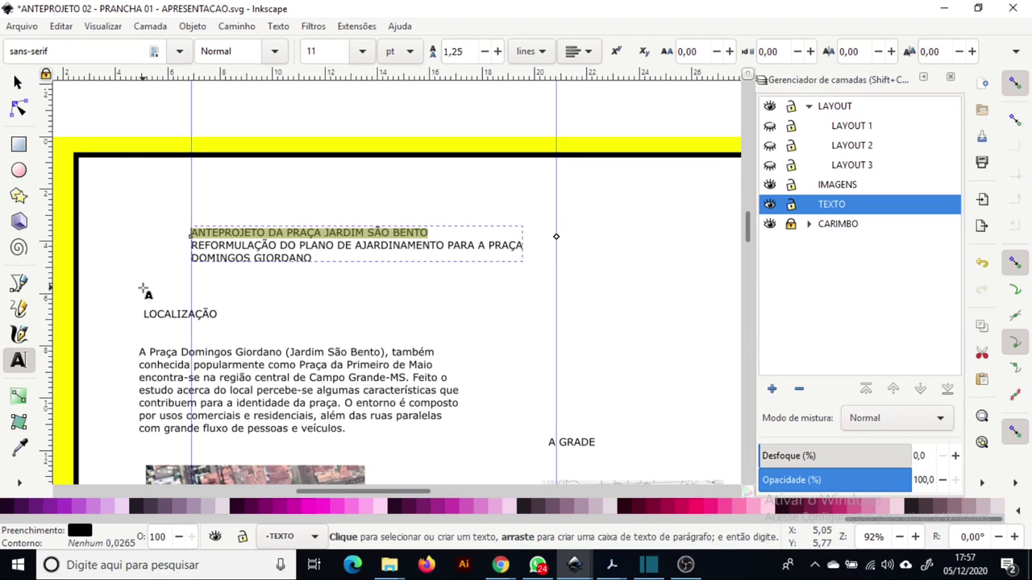
- Separate the title from the subtitle as its own three-line text at 30 pt, with the subtitle beside it
{"action": "key", "text": "Delete"}
{"action": "key", "text": "F1"}
{"action": "left_click_drag", "start_coordinate": [264, 257], "coordinate": [224, 290]}
{"action": "left_click", "coordinate": [214, 231]}
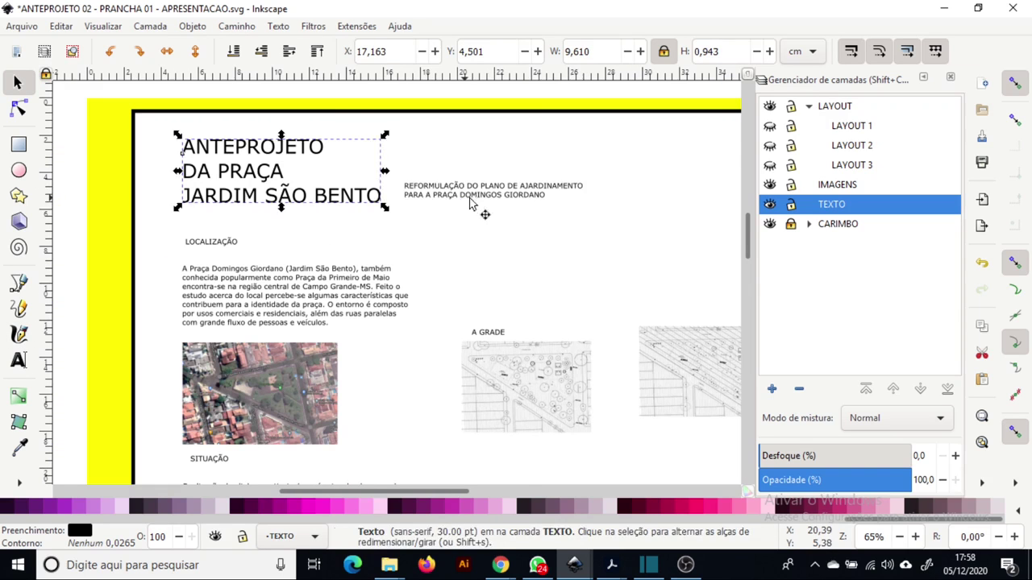
- Set the three-line ANTEPROJETO DA PRAÇA JARDIM SÃO BENTO title in a heavy stencil typeface
{"action": "left_click", "coordinate": [516, 195]}
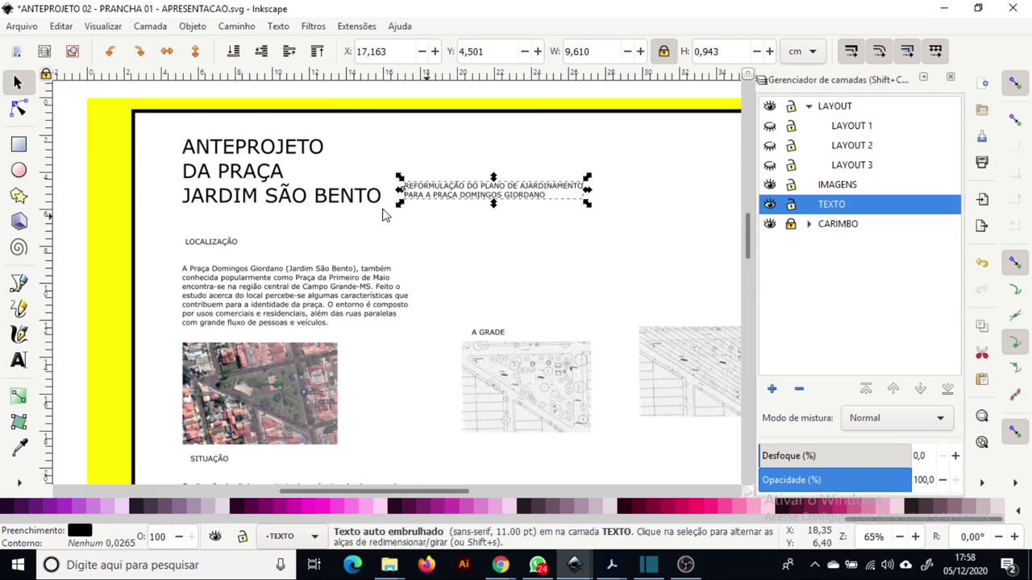
{"action": "left_click", "coordinate": [230, 171]}
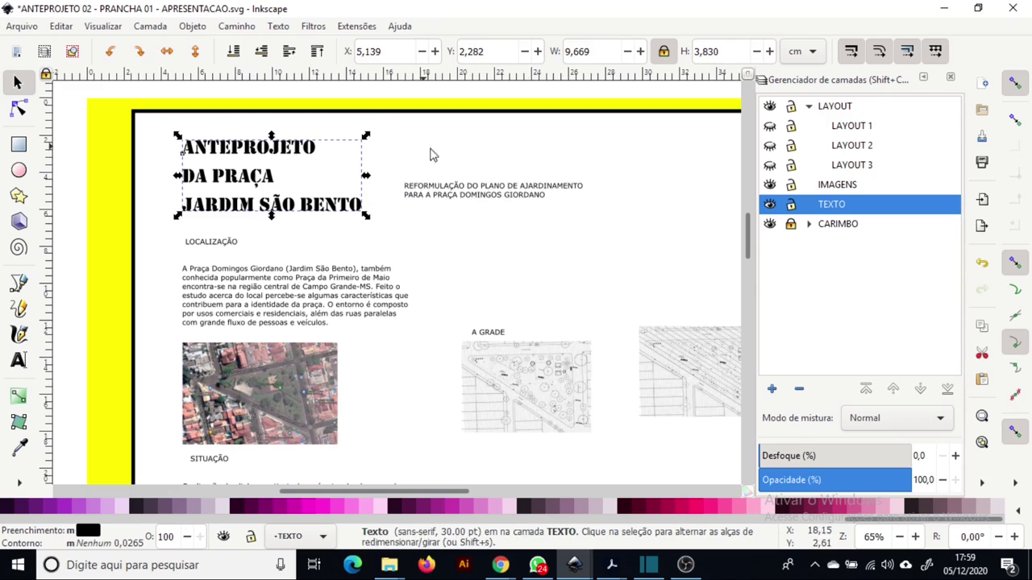
{"action": "left_click", "coordinate": [470, 241]}
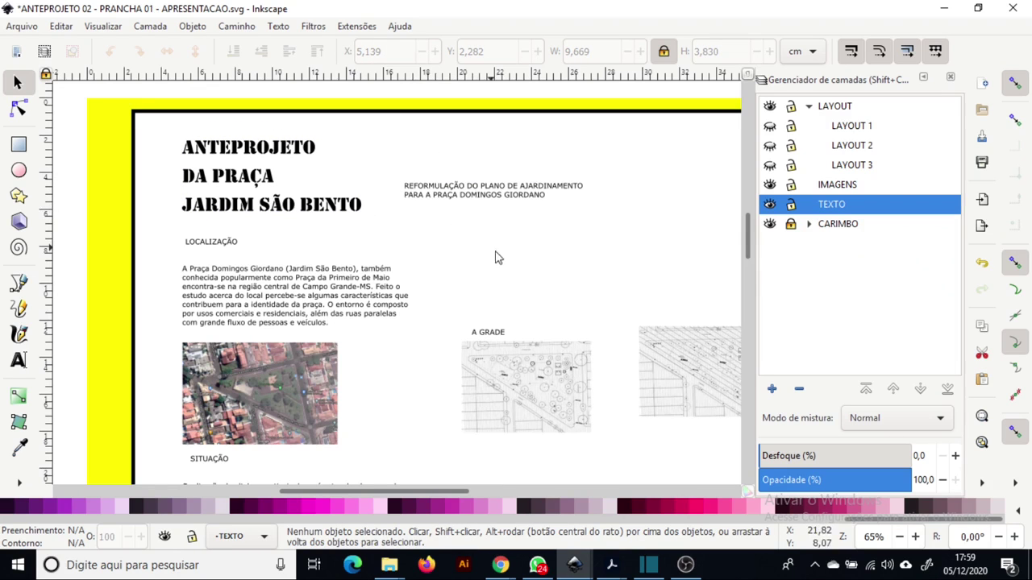
- Display the page grid over the whole board
{"action": "scroll", "coordinate": [406, 322], "scroll_direction": "down", "scroll_amount": 2, "text": "ctrl"}
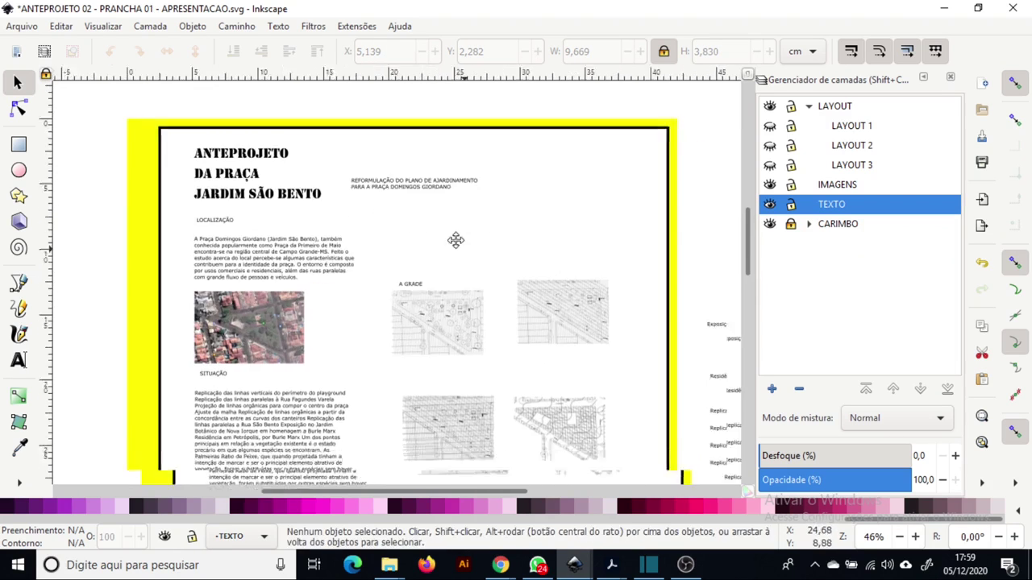
{"action": "scroll", "coordinate": [470, 286], "scroll_direction": "down", "scroll_amount": 1, "text": "ctrl"}
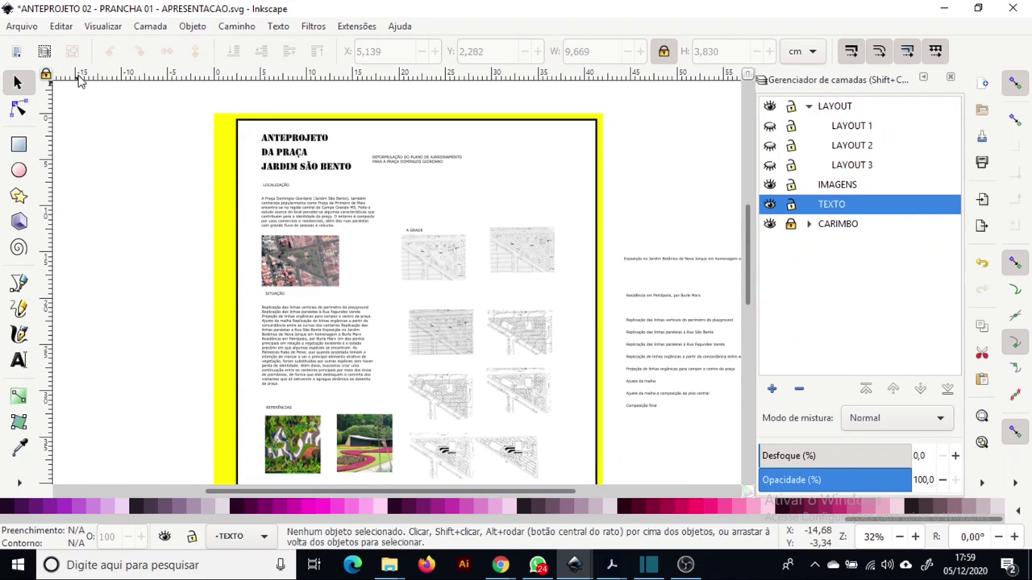
{"action": "left_click", "coordinate": [104, 27]}
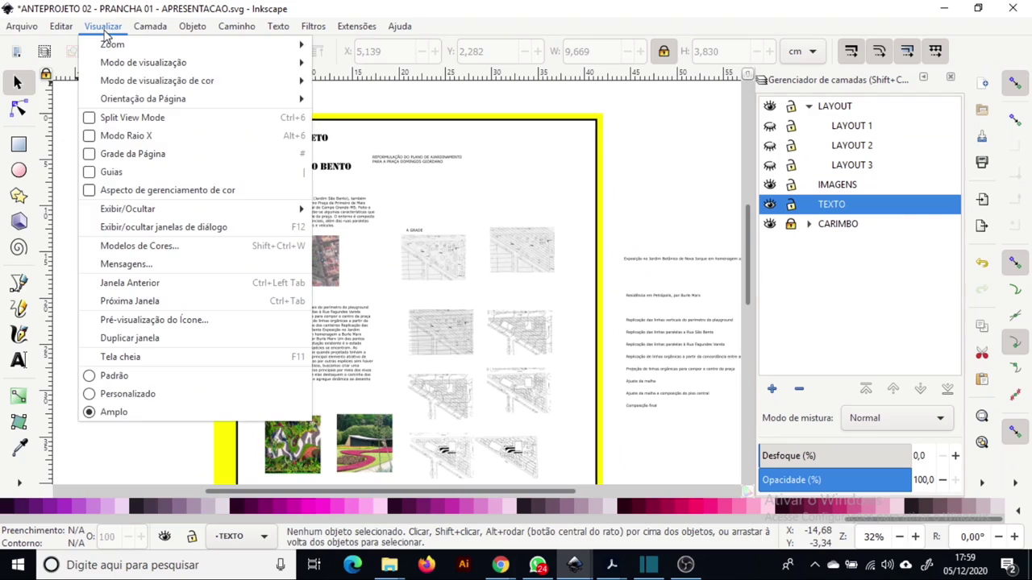
{"action": "left_click", "coordinate": [186, 154]}
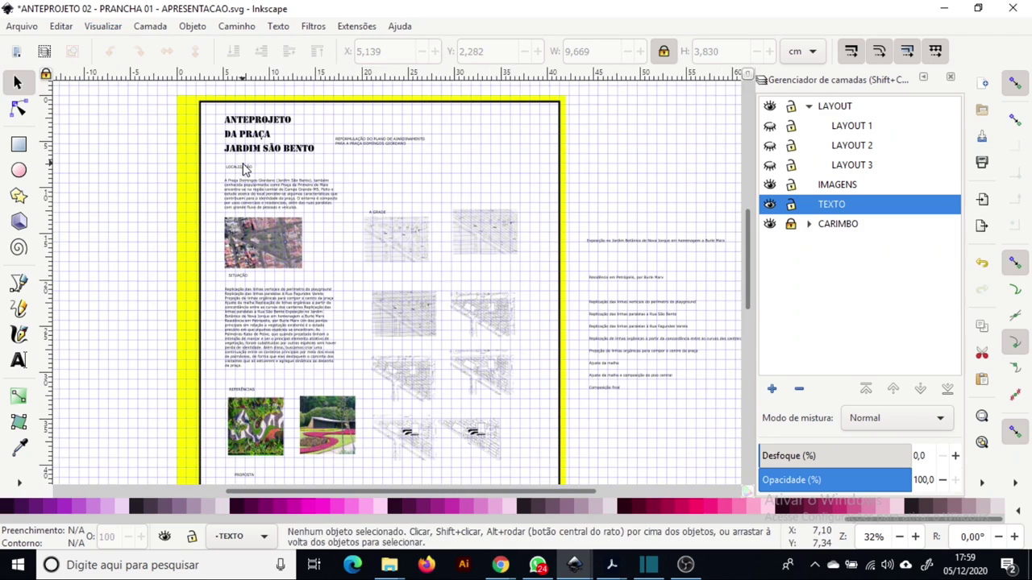
- Set the rectangular grid's X and Y spacing to 5 cm in the document properties
{"action": "scroll", "coordinate": [220, 193], "scroll_direction": "up", "scroll_amount": 3}
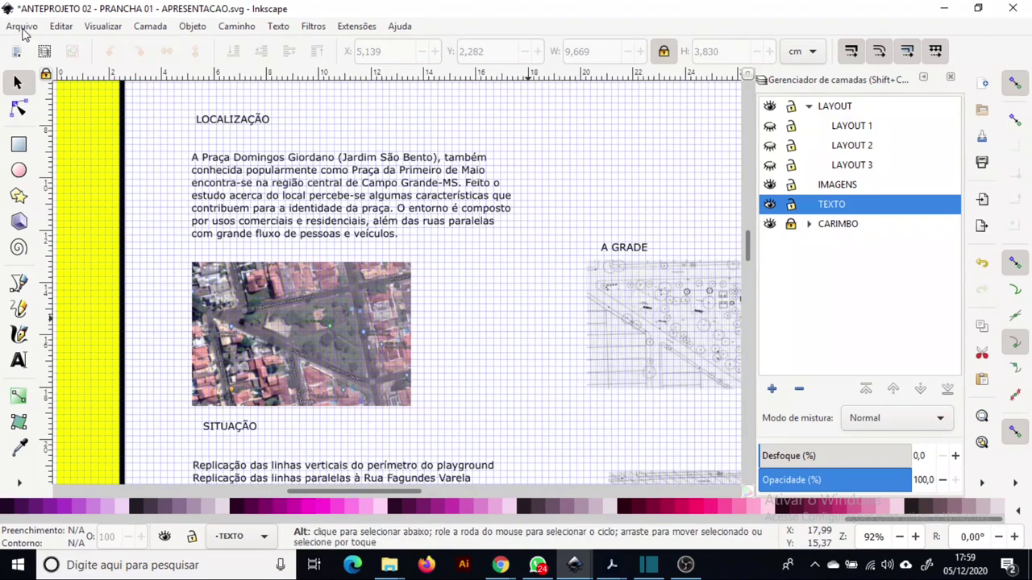
{"action": "left_click", "coordinate": [22, 30]}
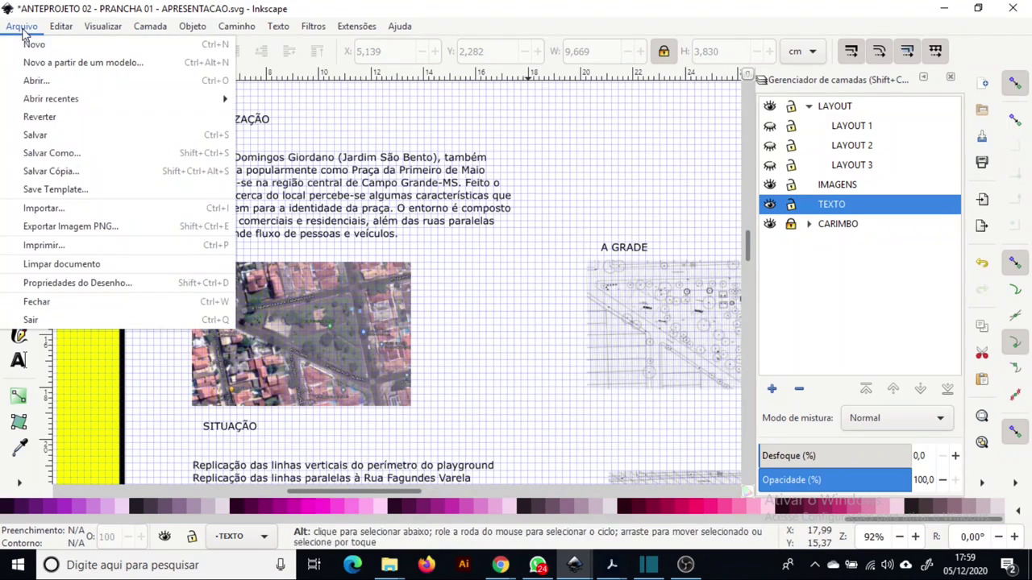
{"action": "left_click", "coordinate": [105, 293]}
{"action": "left_click", "coordinate": [412, 64]}
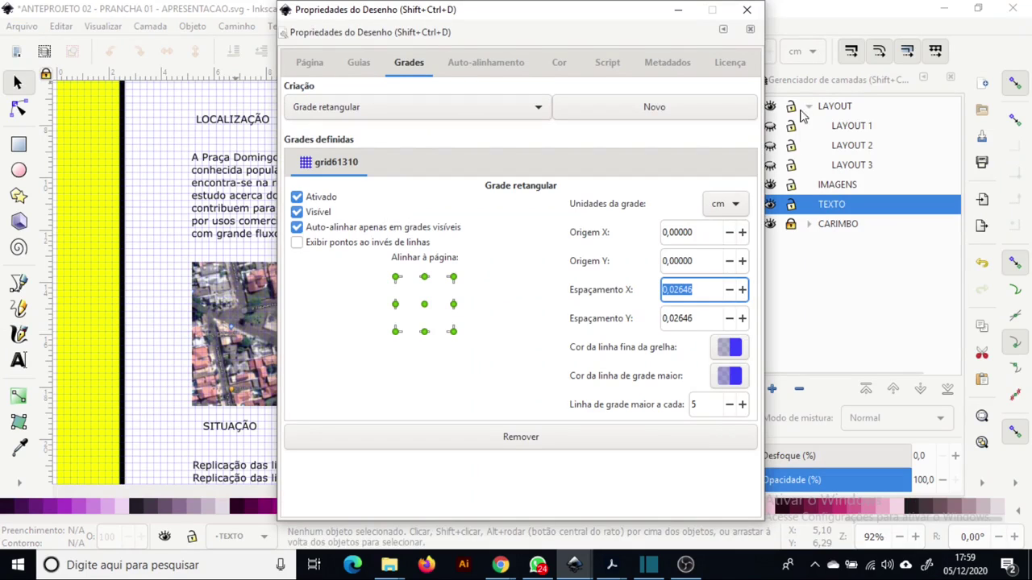
{"action": "left_click", "coordinate": [702, 327]}
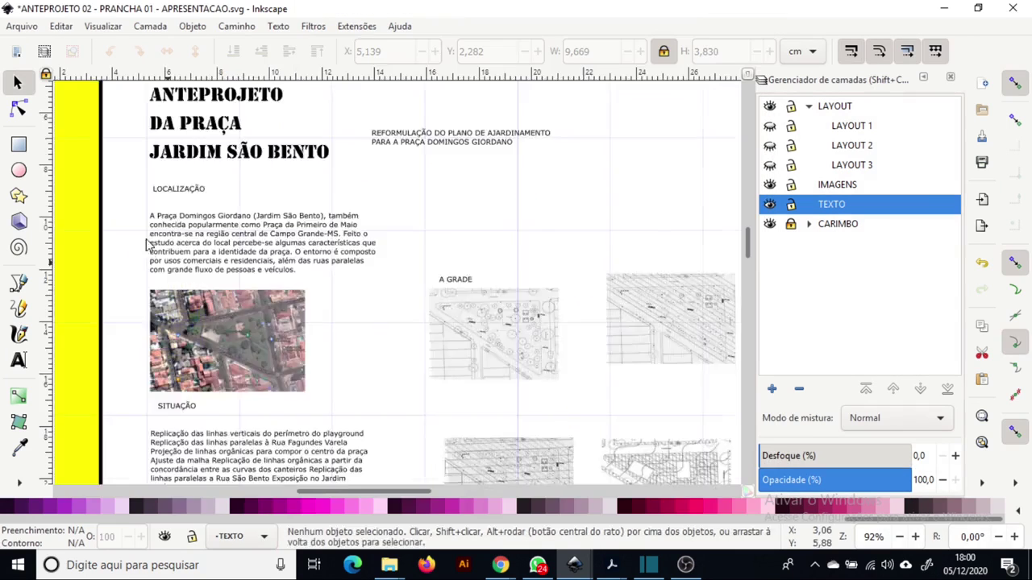
- Place vertical guides along the edges of the LOCALIZAÇÃO paragraph and the outer edge of the second REFERÊNCIAS photo
{"action": "scroll", "coordinate": [155, 248], "scroll_direction": "up", "scroll_amount": 2}
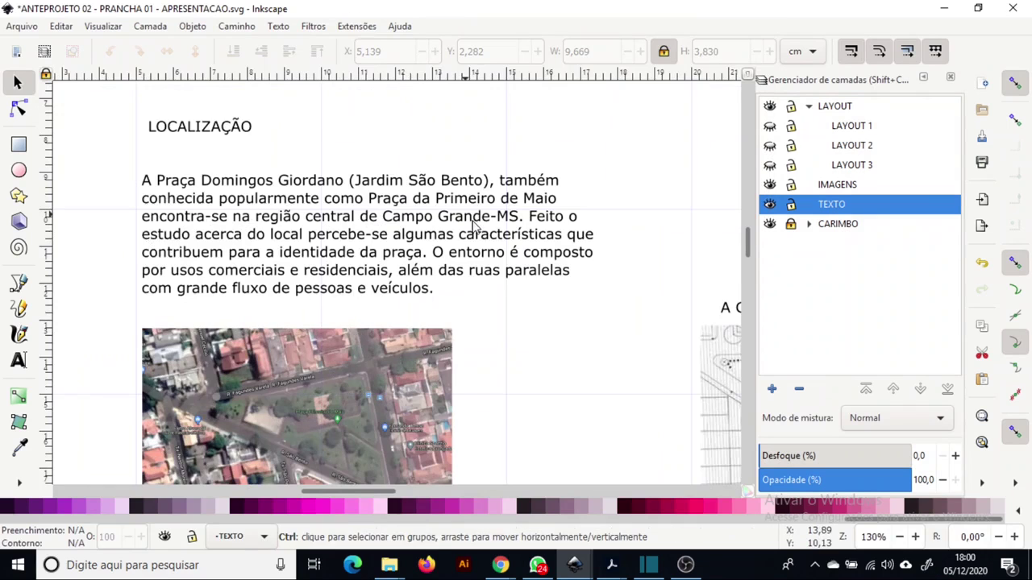
{"action": "scroll", "coordinate": [469, 224], "scroll_direction": "down", "scroll_amount": 2}
{"action": "left_click", "coordinate": [462, 253]}
{"action": "left_click_drag", "start_coordinate": [534, 380], "coordinate": [437, 338]}
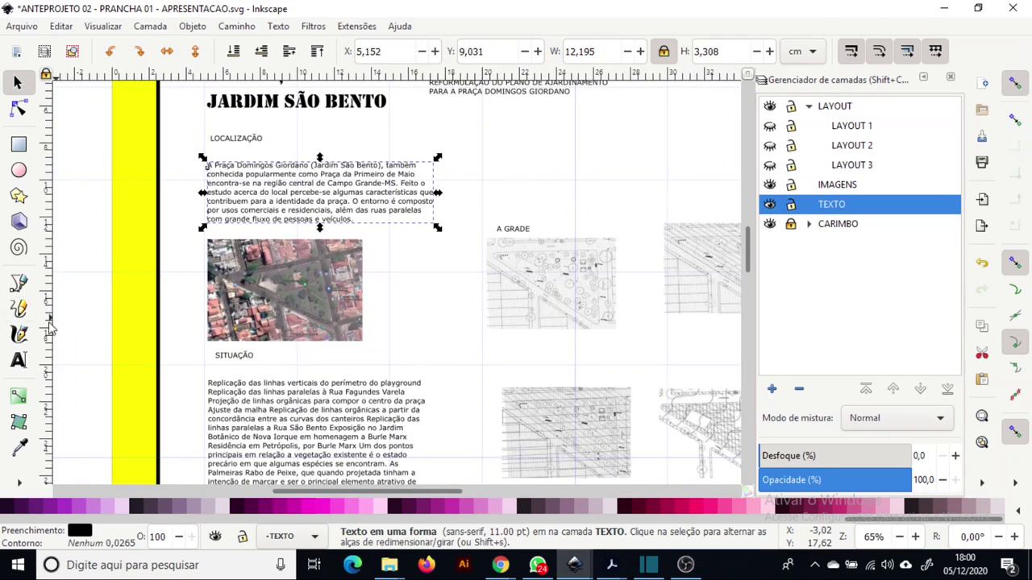
{"action": "left_click_drag", "start_coordinate": [113, 328], "coordinate": [445, 324]}
{"action": "left_click", "coordinate": [431, 357]}
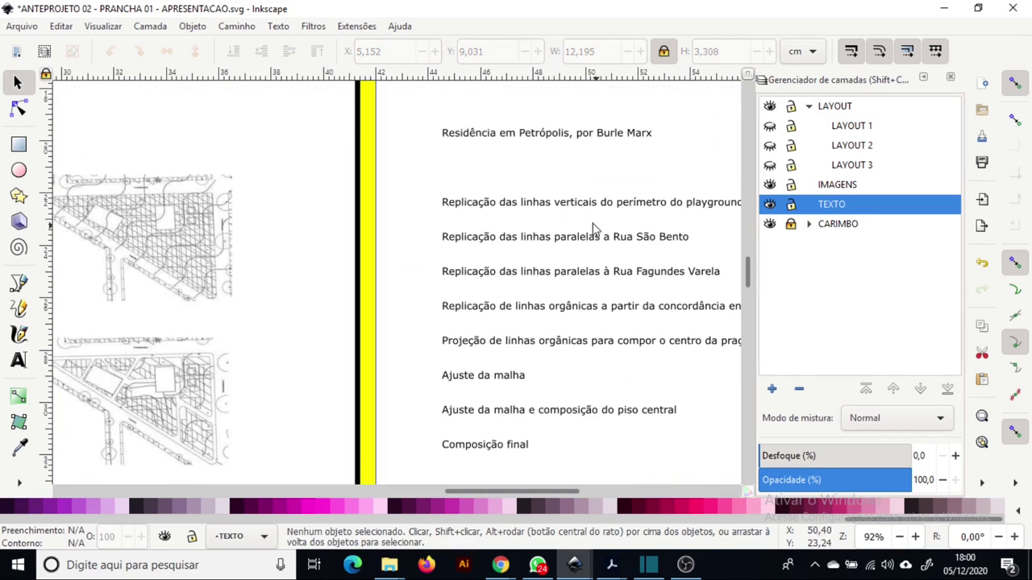
{"action": "left_click_drag", "start_coordinate": [196, 314], "coordinate": [570, 299]}
{"action": "scroll", "coordinate": [248, 354], "scroll_direction": "down", "scroll_amount": 2}
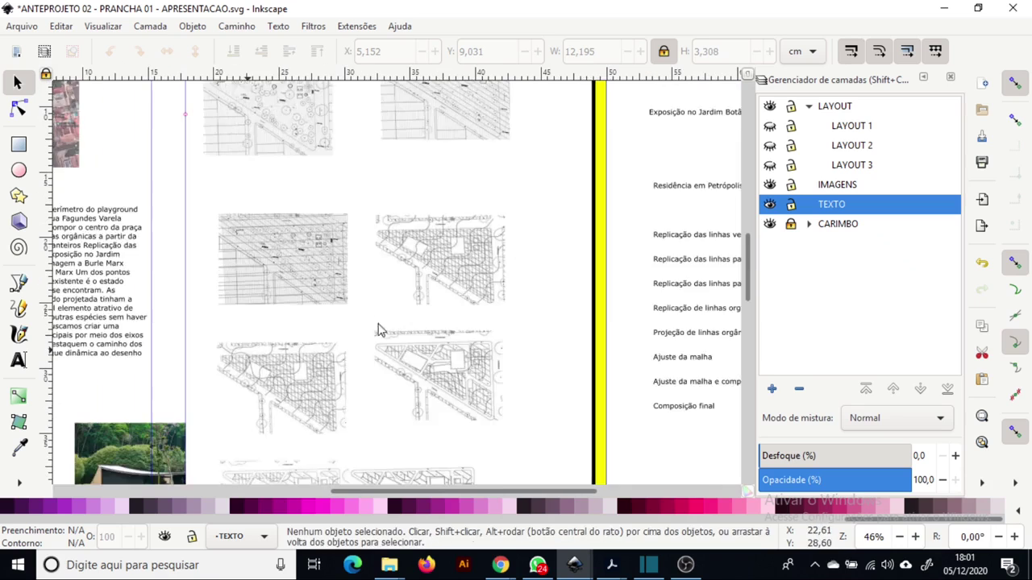
- Save the presentation board after looking over the A GRADE drawings and the captions outside the page
{"action": "left_click_drag", "start_coordinate": [400, 271], "coordinate": [557, 332]}
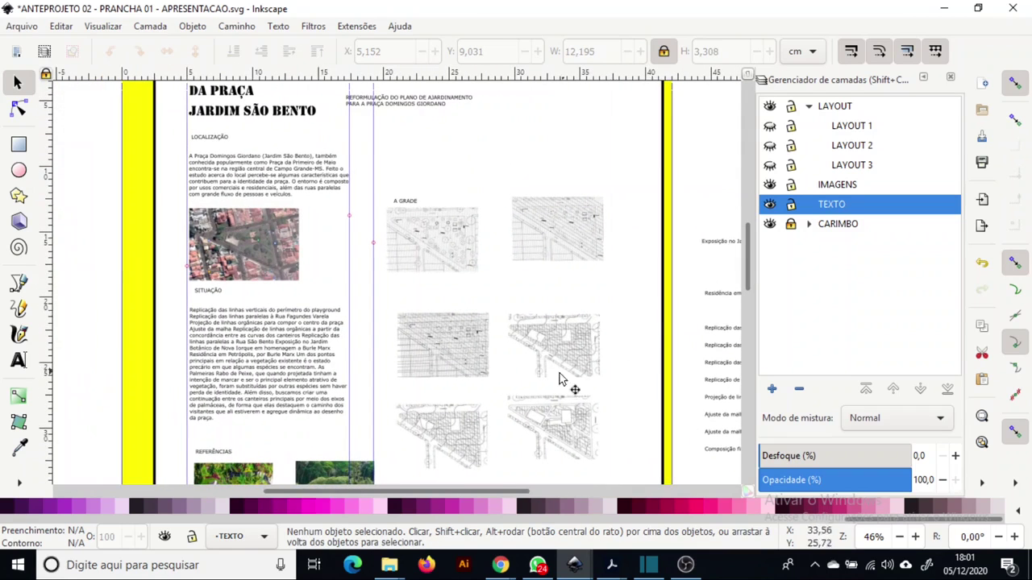
{"action": "left_click_drag", "start_coordinate": [569, 379], "coordinate": [306, 359]}
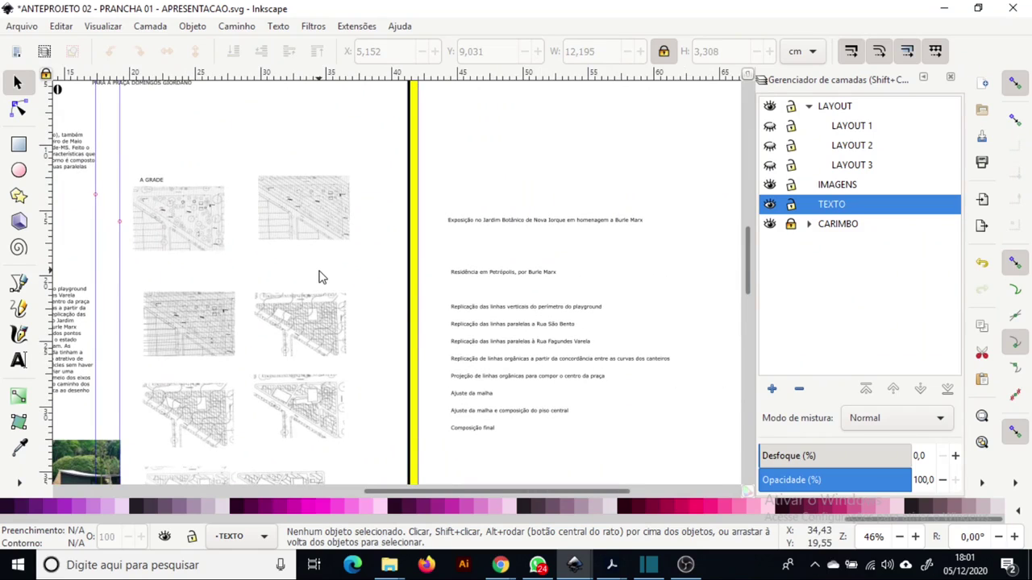
{"action": "key", "text": "ctrl"}
{"action": "key", "text": "ctrl+s"}
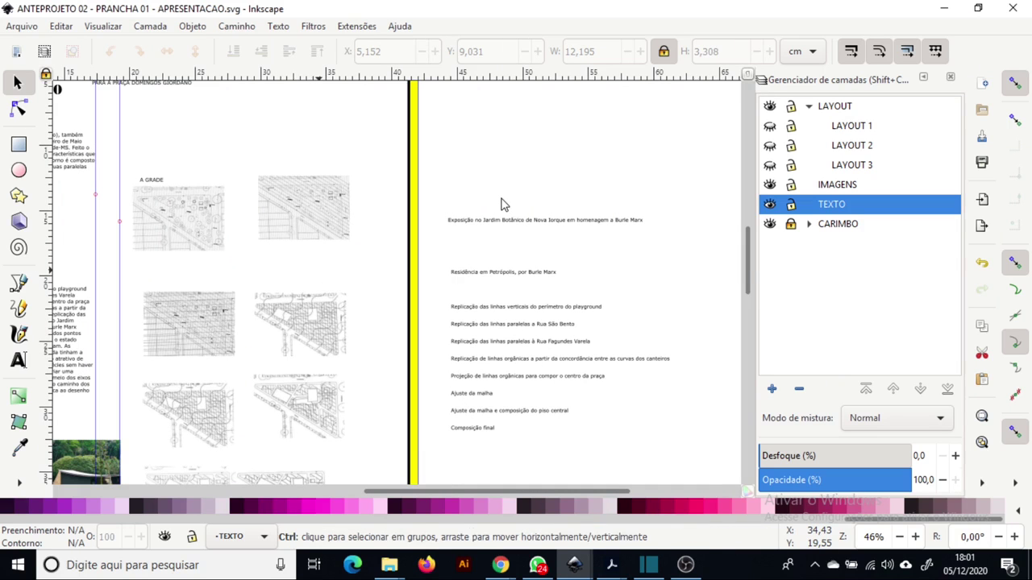